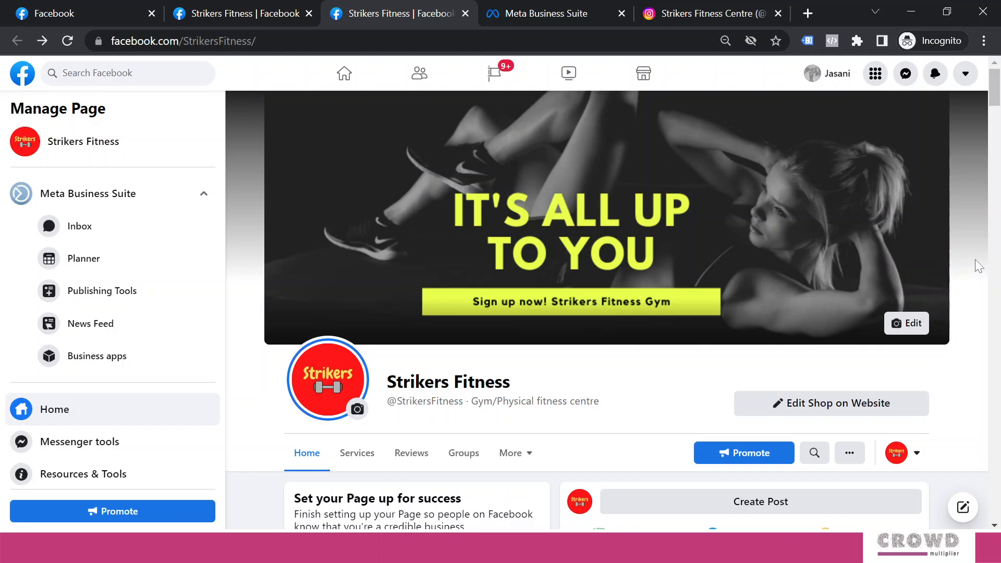
Open the Strikers Fitness treadmill post for editing and change the free trial wording from "one" to "TWO" week.
{"action": "scroll", "coordinate": [976, 260], "scroll_direction": "down", "scroll_amount": 2}
{"action": "scroll", "coordinate": [978, 266], "scroll_direction": "down", "scroll_amount": 10}
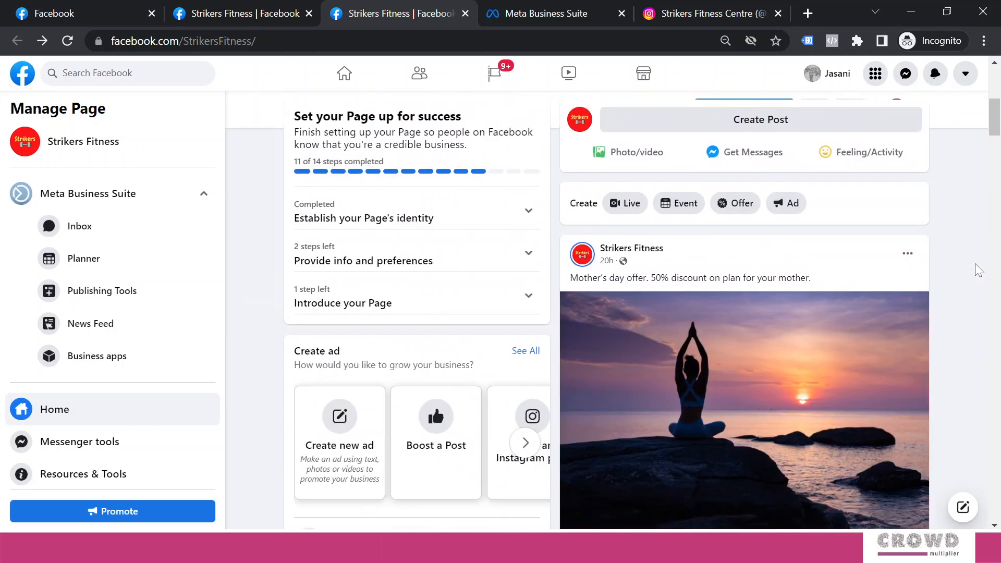
{"action": "scroll", "coordinate": [975, 267], "scroll_direction": "down", "scroll_amount": 7}
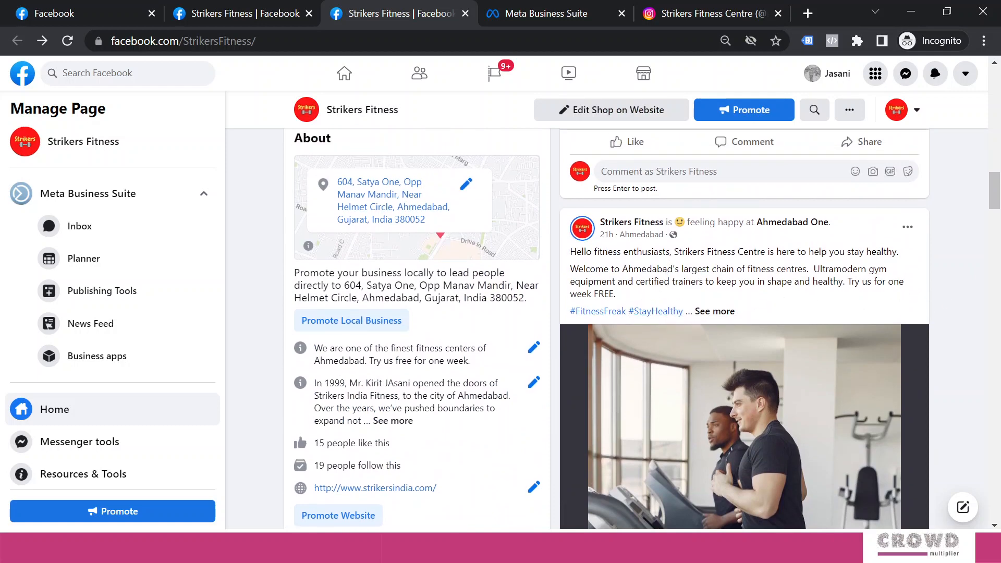
{"action": "left_click", "coordinate": [910, 233]}
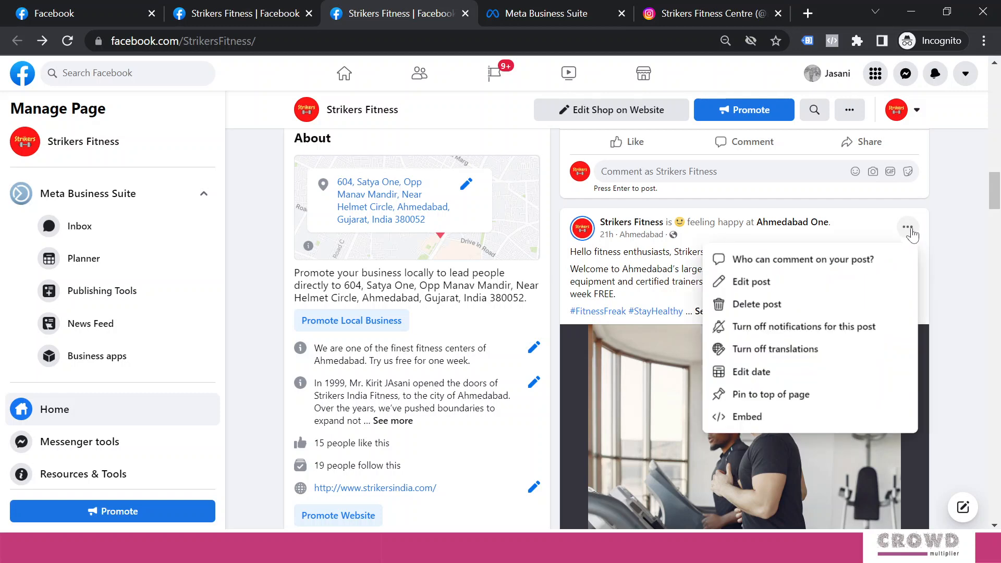
{"action": "left_click", "coordinate": [759, 289]}
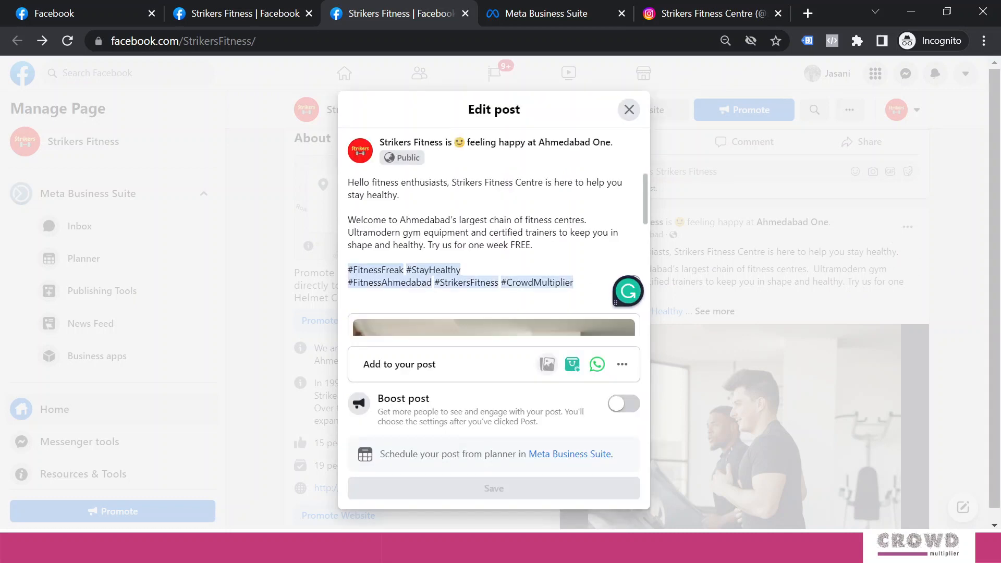
{"action": "double_click", "coordinate": [477, 245]}
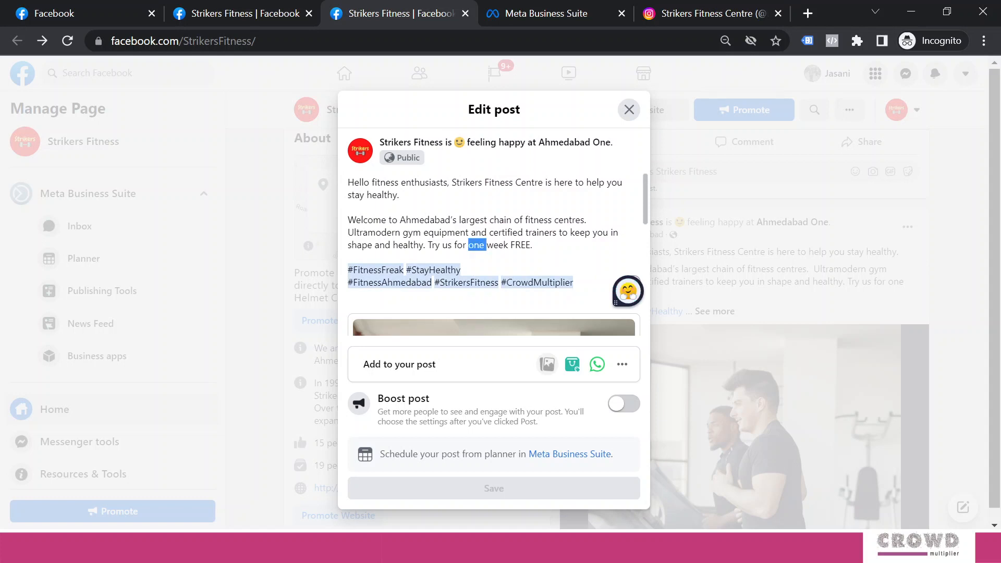
{"action": "type", "text": "TWO"}
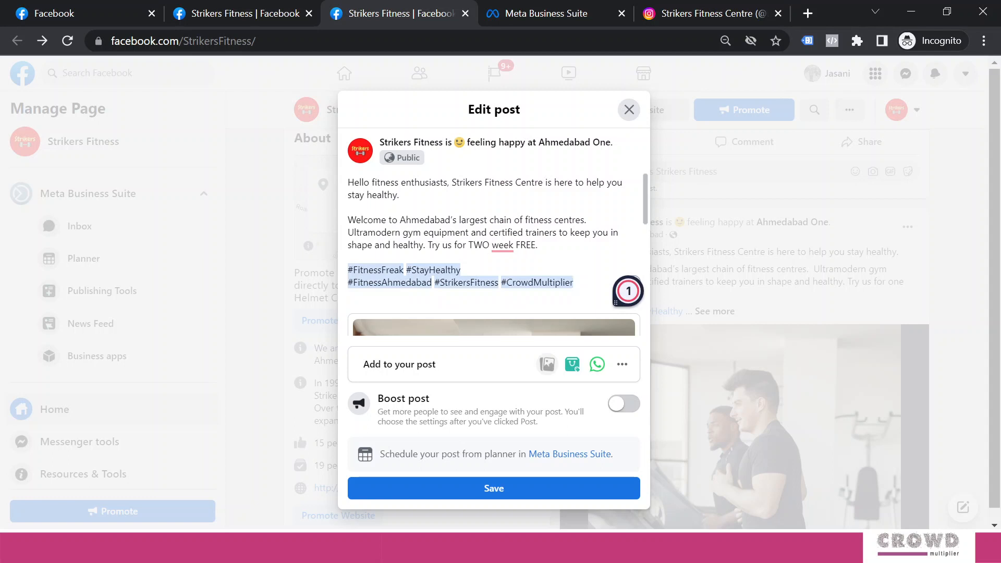
Add the suggested hashtag #fitnessahmedabad after #CrowdMultiplier in the post text and save the edited post.
{"action": "type", "text": "#"}
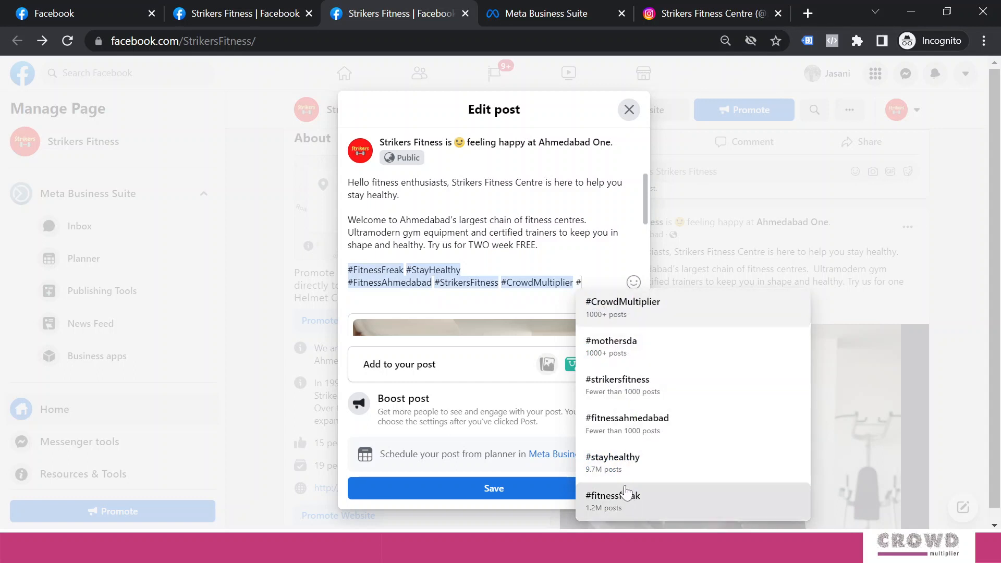
{"action": "left_click", "coordinate": [629, 424]}
{"action": "scroll", "coordinate": [552, 241], "scroll_direction": "down", "scroll_amount": 2}
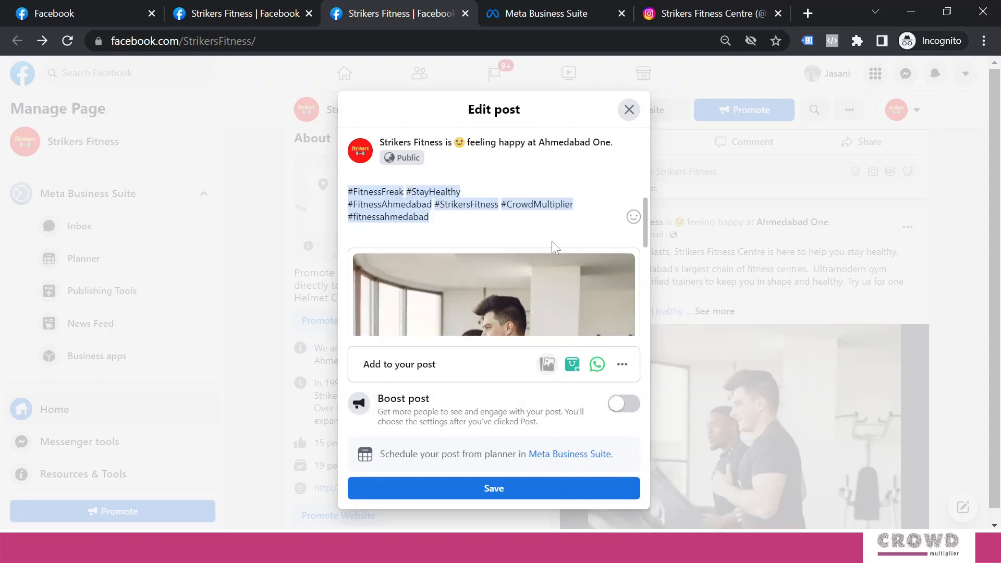
{"action": "scroll", "coordinate": [555, 246], "scroll_direction": "down", "scroll_amount": 2}
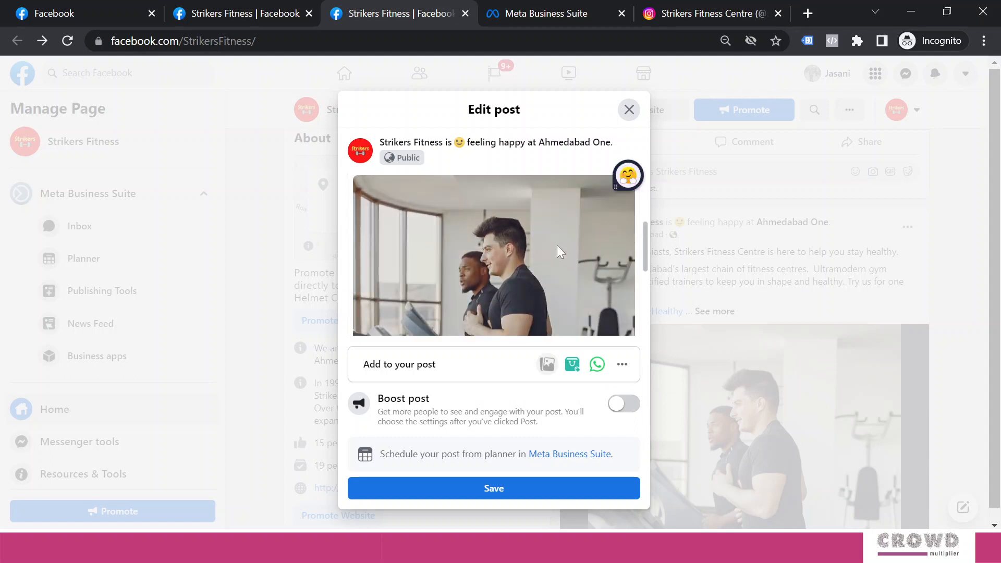
{"action": "scroll", "coordinate": [511, 222], "scroll_direction": "down", "scroll_amount": 1}
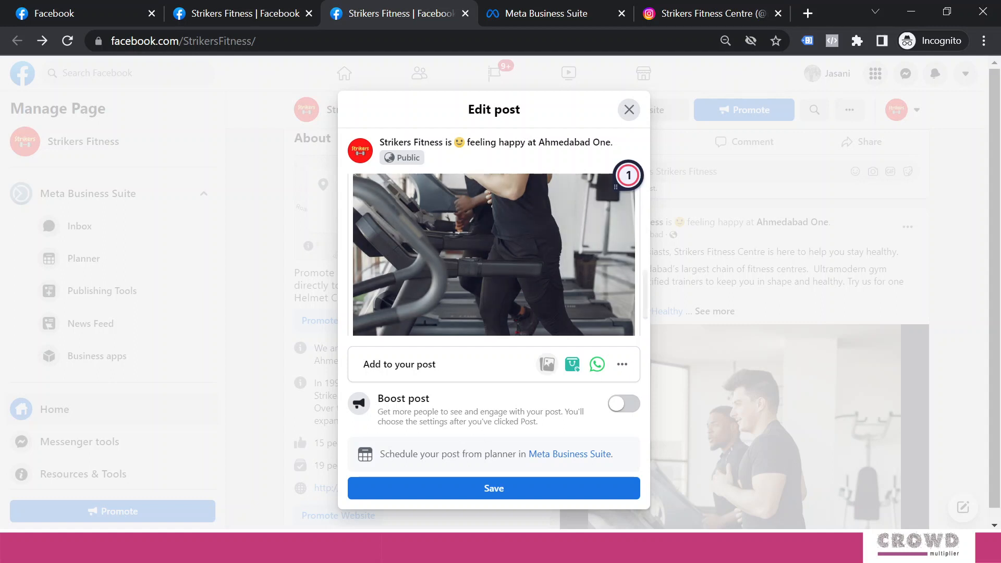
{"action": "scroll", "coordinate": [543, 258], "scroll_direction": "up", "scroll_amount": 5}
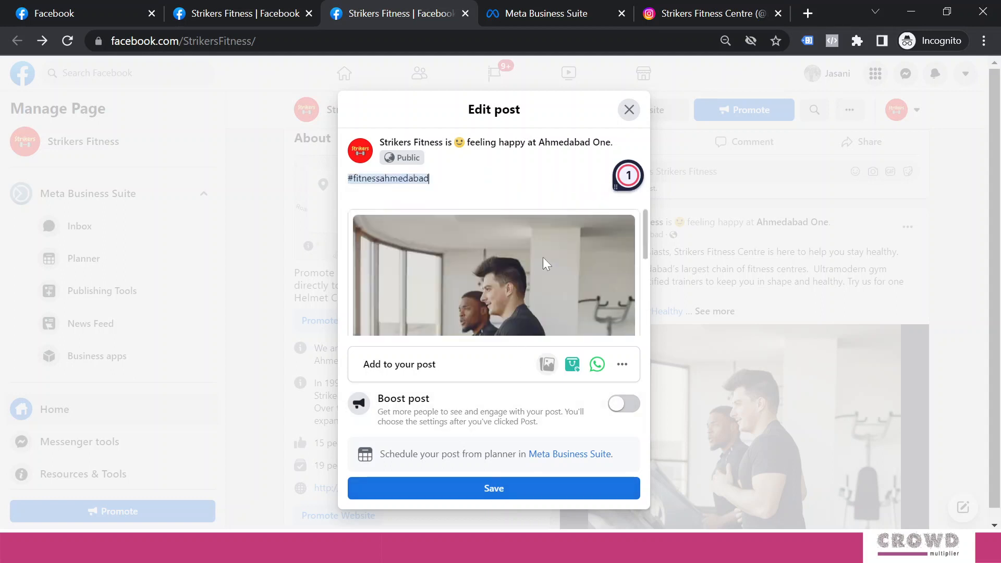
{"action": "left_click", "coordinate": [512, 489]}
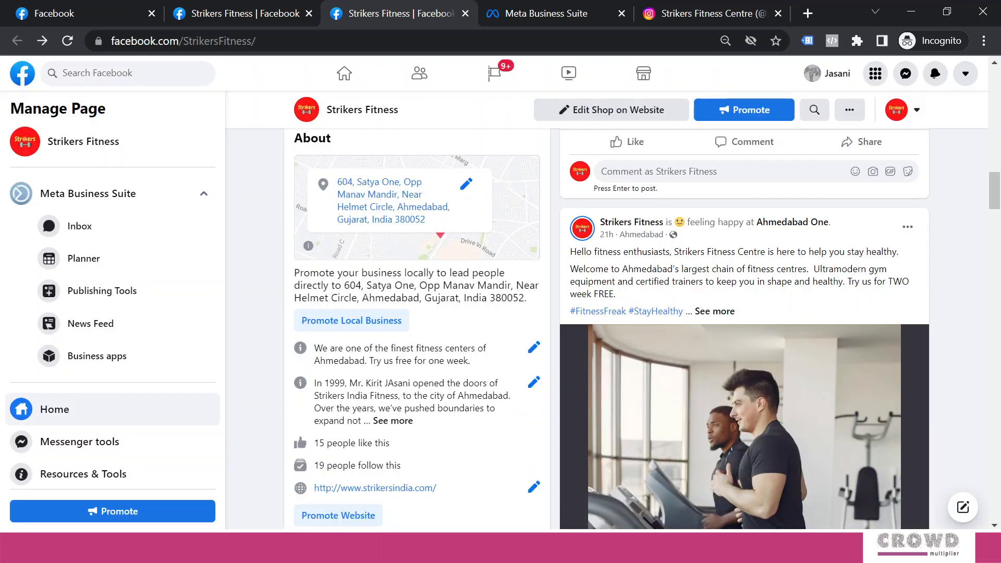
Review the edit history of the treadmill post, comparing its original and edited versions, and close it.
{"action": "left_click_drag", "start_coordinate": [887, 281], "coordinate": [911, 282]}
{"action": "left_click", "coordinate": [832, 302]}
{"action": "left_click", "coordinate": [907, 230]}
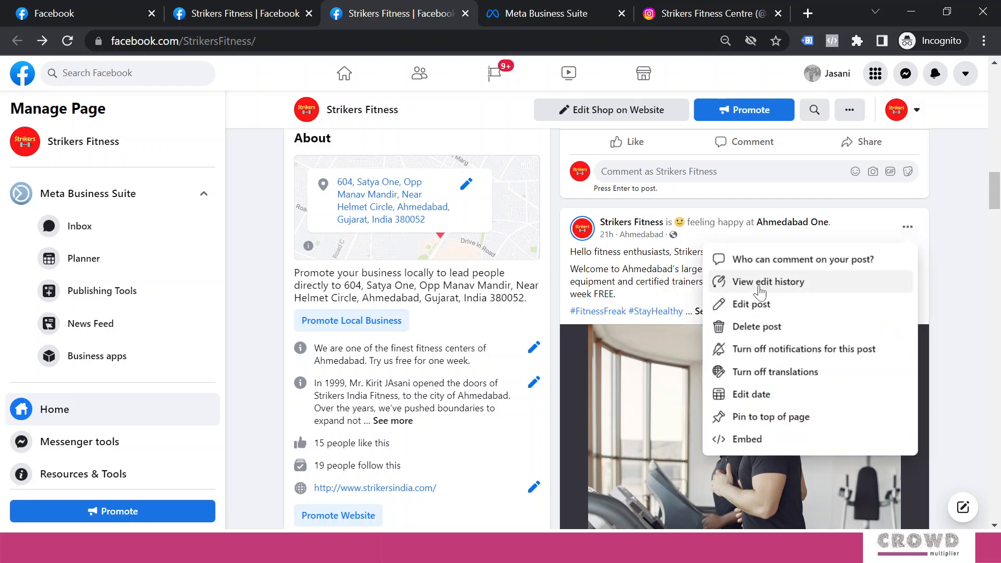
{"action": "left_click", "coordinate": [762, 292]}
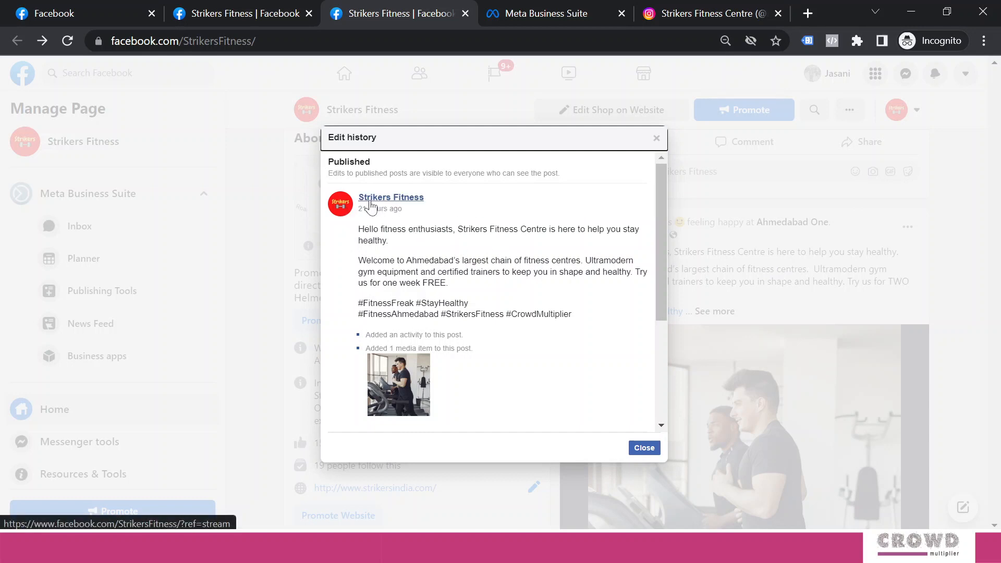
{"action": "mouse_move", "coordinate": [370, 210]}
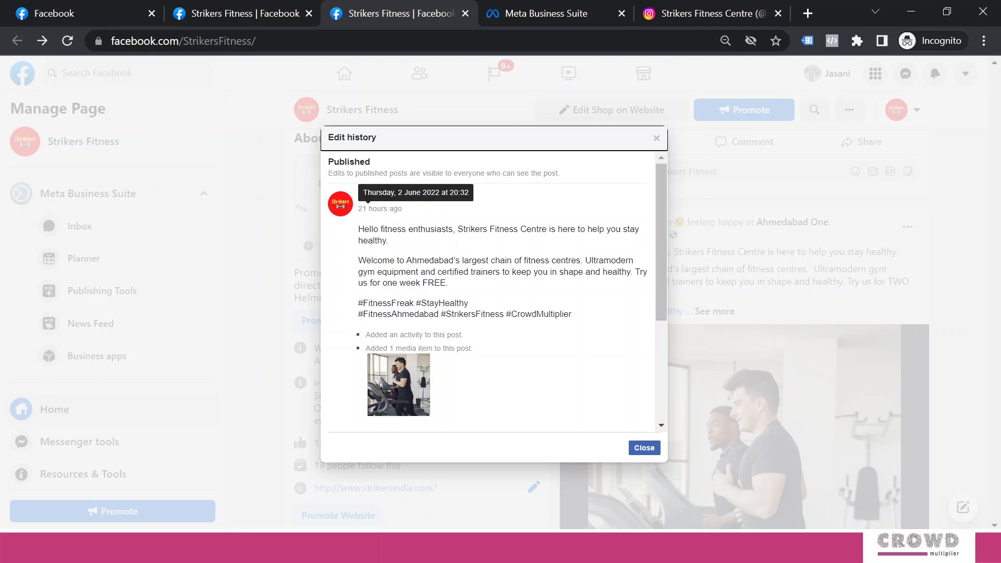
{"action": "scroll", "coordinate": [537, 217], "scroll_direction": "down", "scroll_amount": 3}
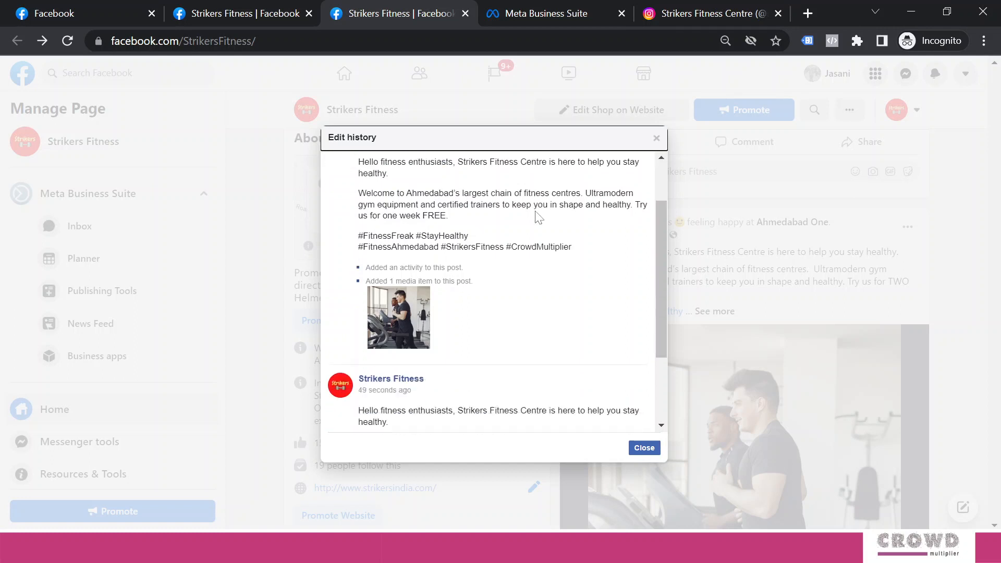
{"action": "mouse_move", "coordinate": [370, 281]}
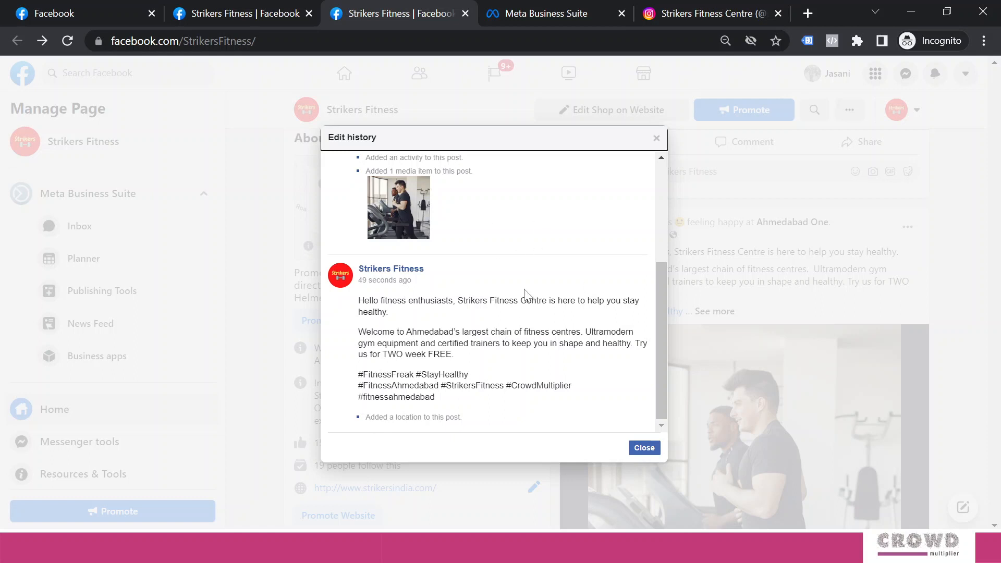
{"action": "left_click", "coordinate": [644, 447]}
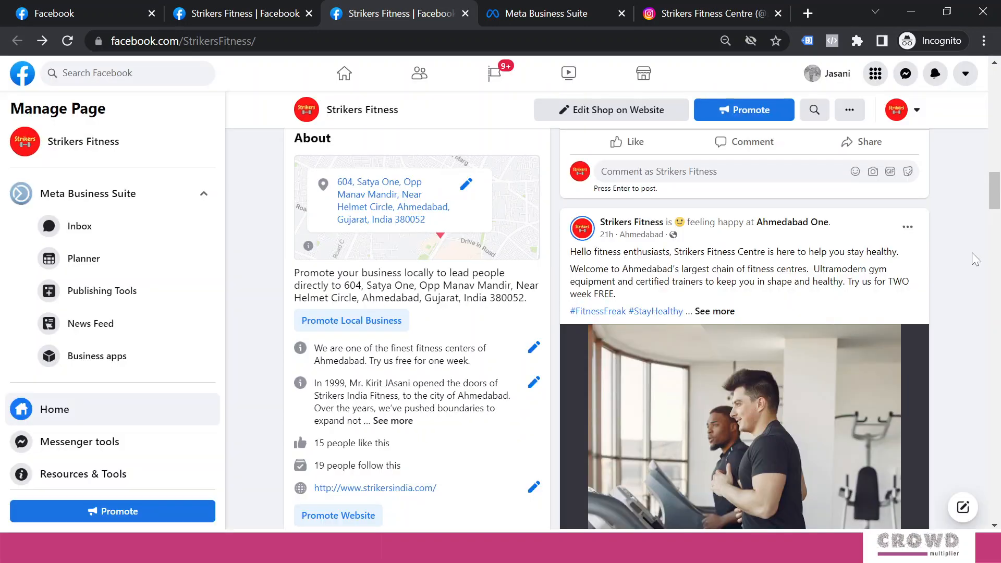
Delete the Page post offering a dumbell at a discount price and confirm the deletion.
{"action": "scroll", "coordinate": [971, 252], "scroll_direction": "down", "scroll_amount": 10}
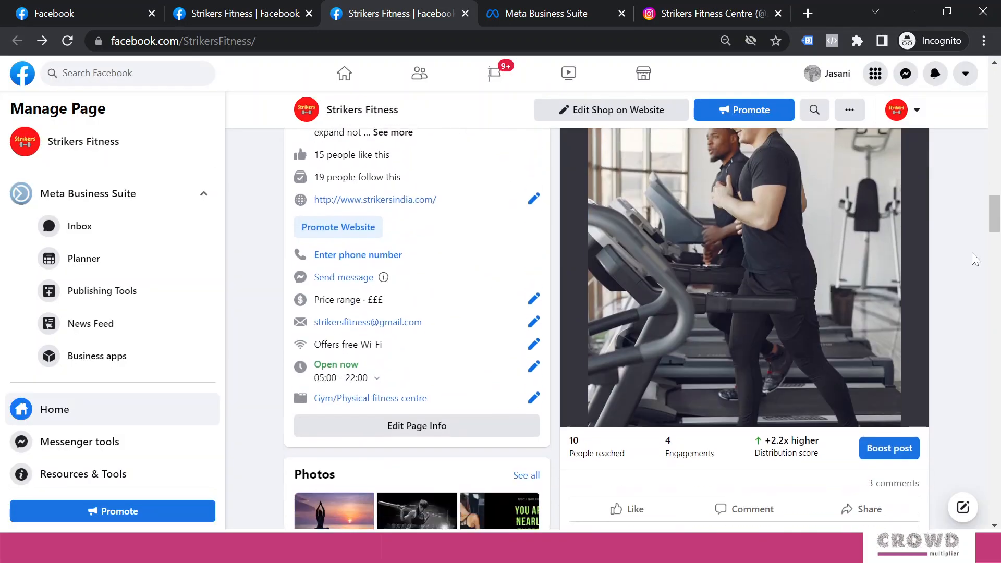
{"action": "scroll", "coordinate": [972, 252], "scroll_direction": "down", "scroll_amount": 6}
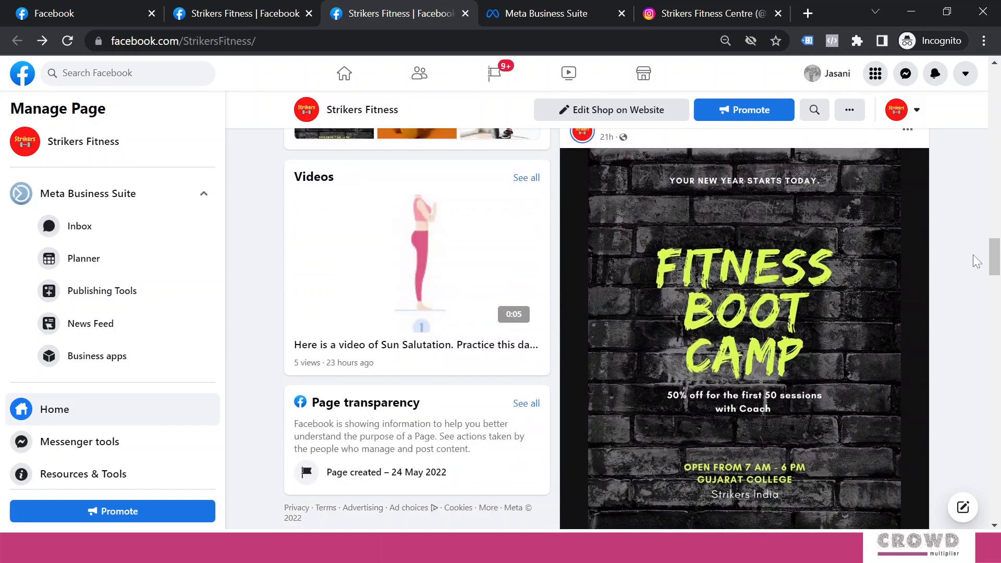
{"action": "scroll", "coordinate": [973, 255], "scroll_direction": "down", "scroll_amount": 5}
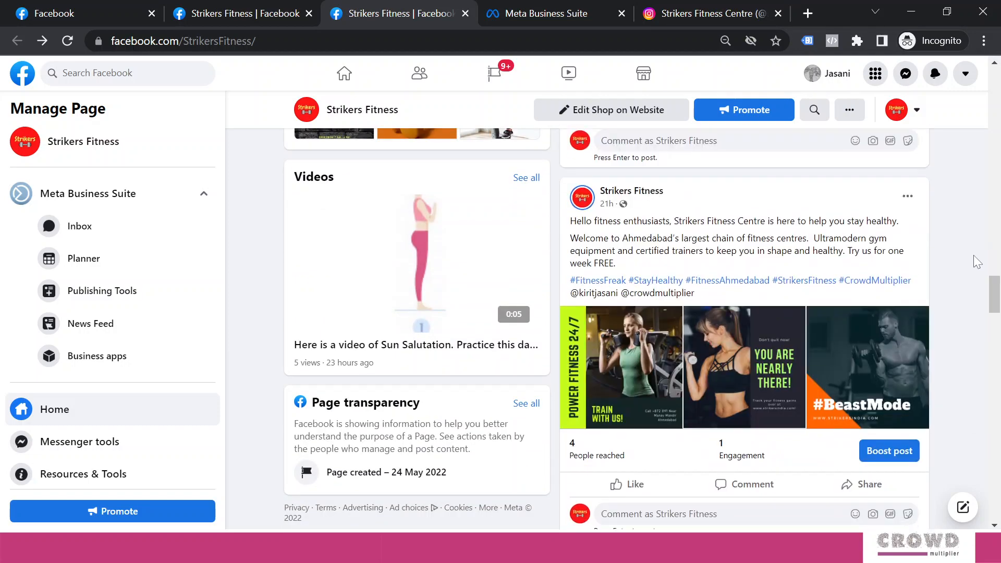
{"action": "scroll", "coordinate": [974, 255], "scroll_direction": "down", "scroll_amount": 10}
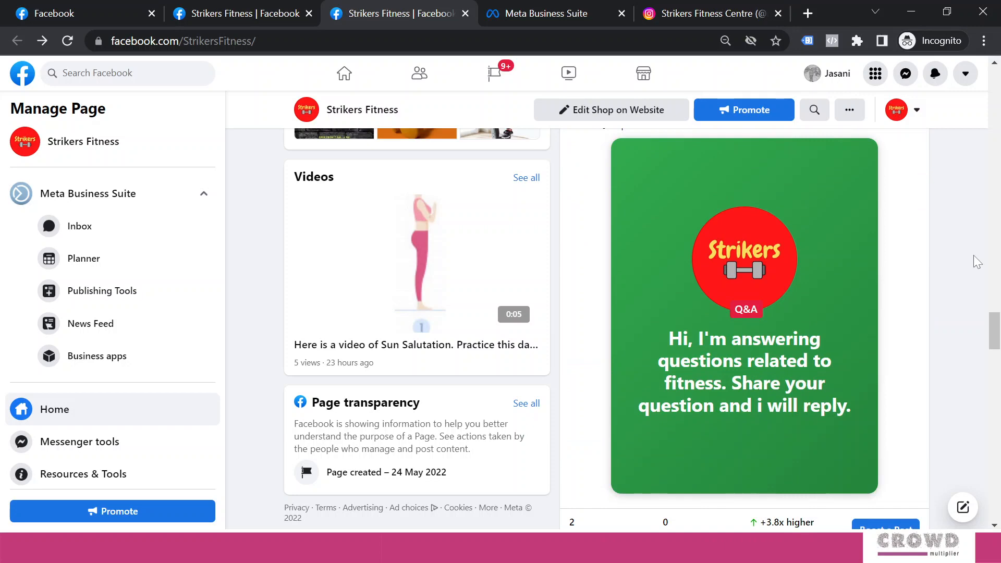
{"action": "scroll", "coordinate": [974, 255], "scroll_direction": "down", "scroll_amount": 8}
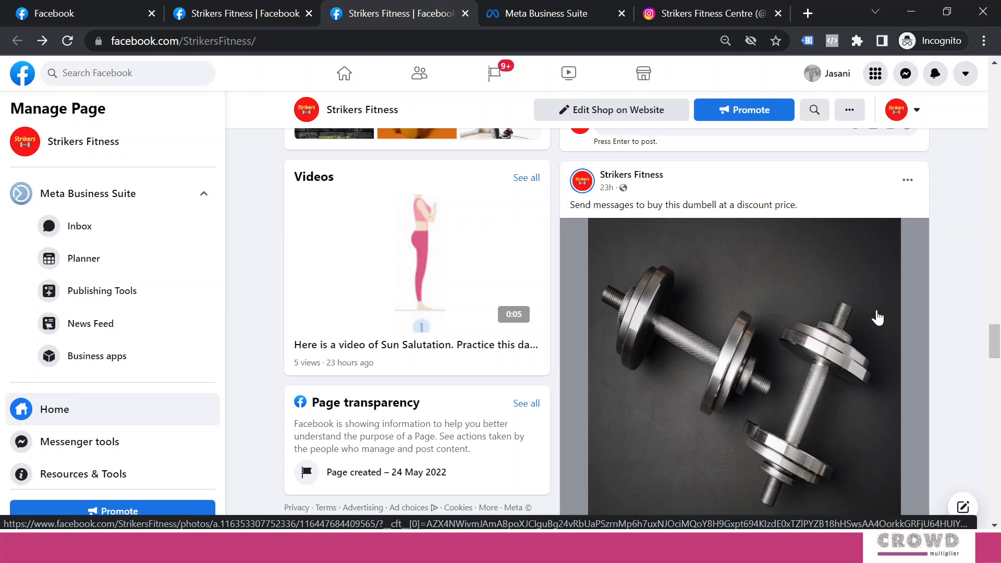
{"action": "left_click", "coordinate": [909, 186]}
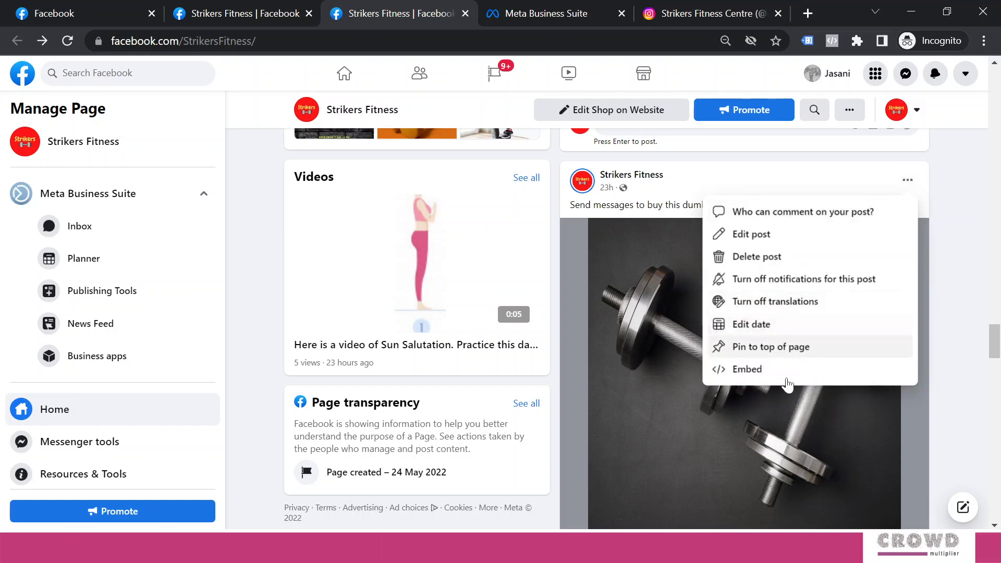
{"action": "left_click", "coordinate": [759, 257]}
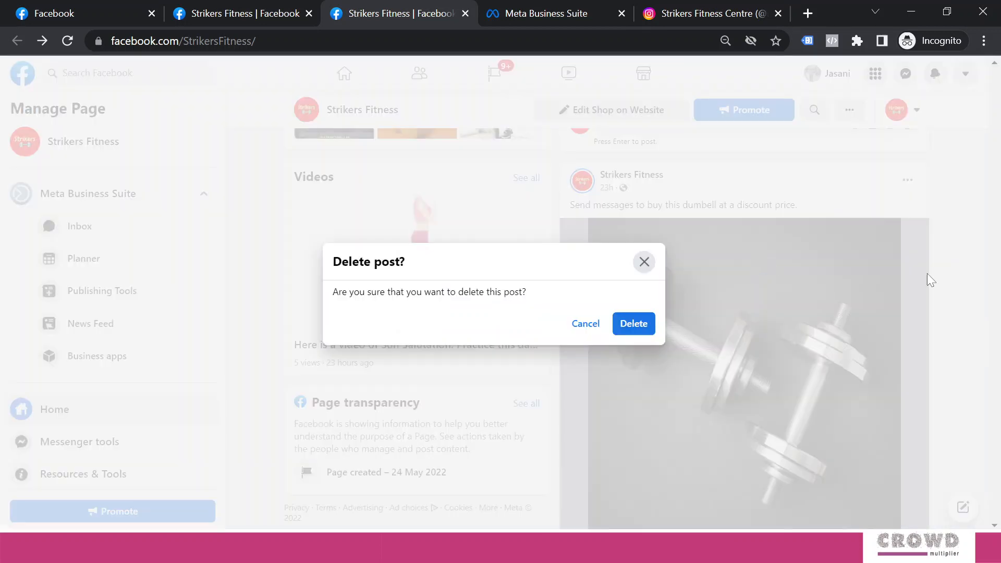
{"action": "left_click", "coordinate": [646, 336]}
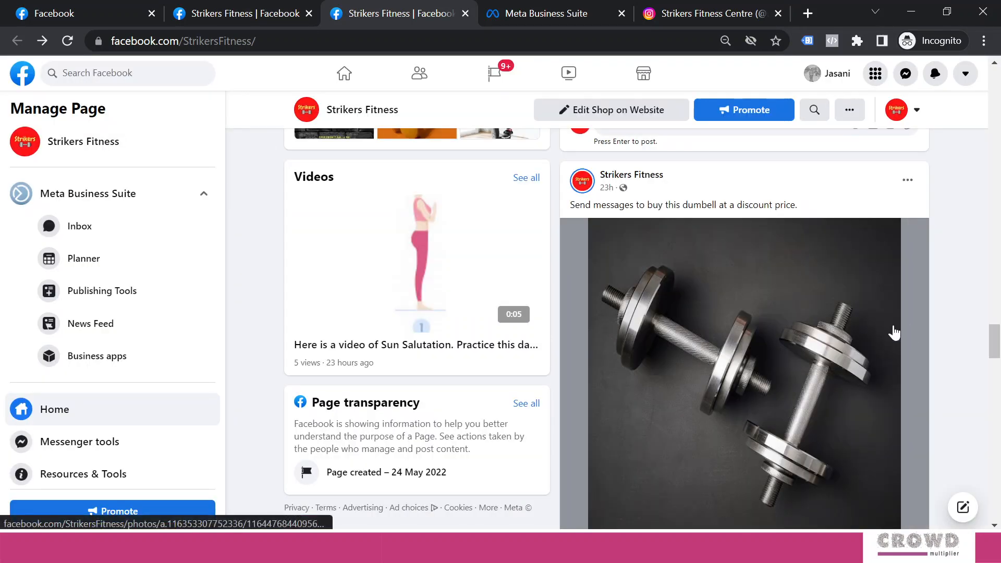
{"action": "scroll", "coordinate": [902, 359], "scroll_direction": "up", "scroll_amount": 3}
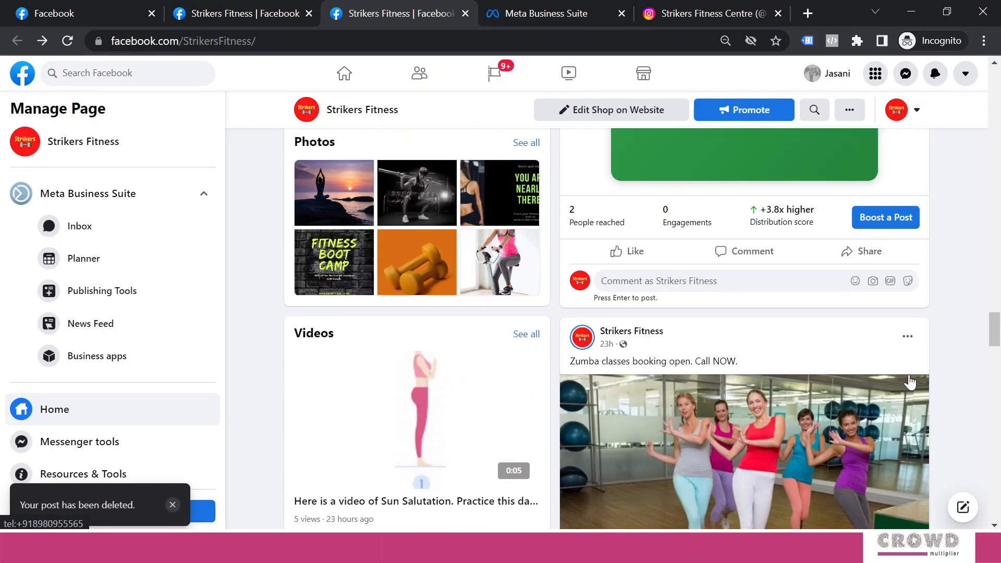
{"action": "scroll", "coordinate": [907, 378], "scroll_direction": "up", "scroll_amount": 6}
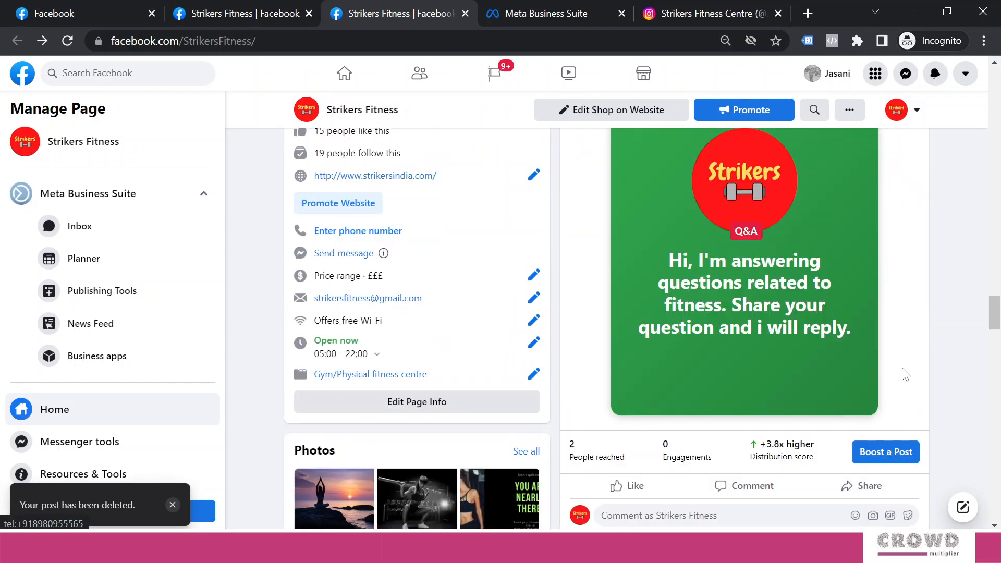
{"action": "scroll", "coordinate": [906, 374], "scroll_direction": "up", "scroll_amount": 15}
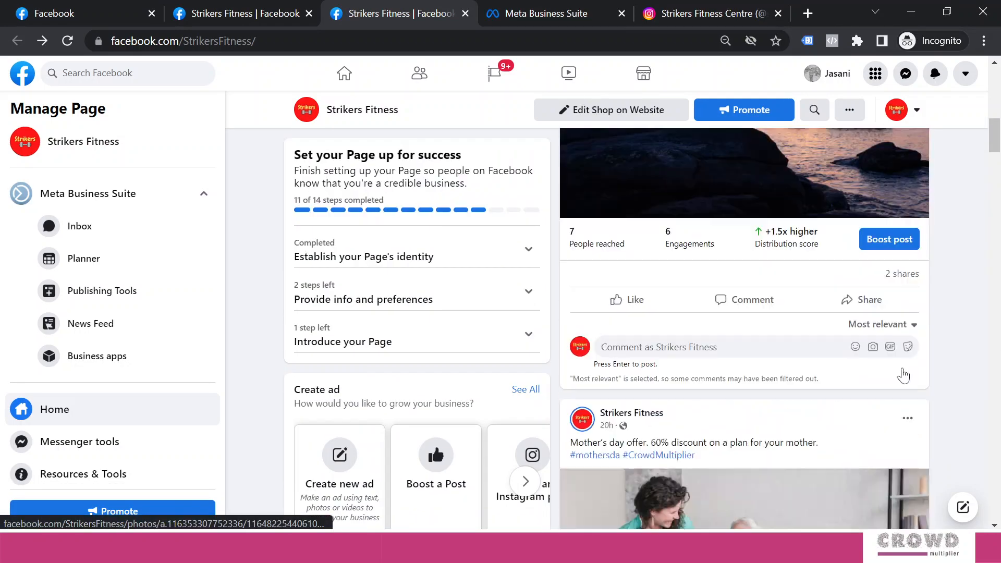
{"action": "scroll", "coordinate": [903, 376], "scroll_direction": "up", "scroll_amount": 5}
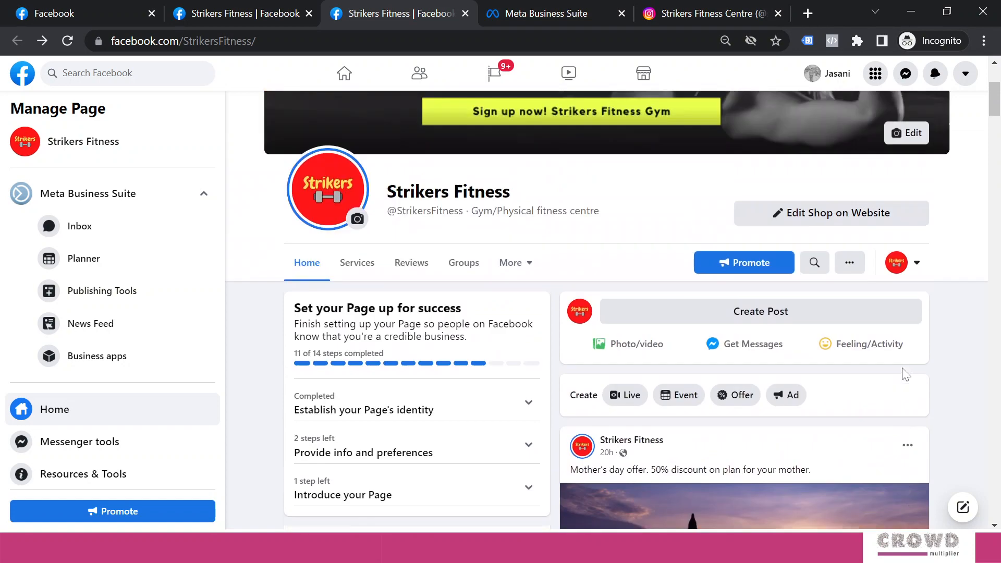
{"action": "scroll", "coordinate": [904, 374], "scroll_direction": "up", "scroll_amount": 4}
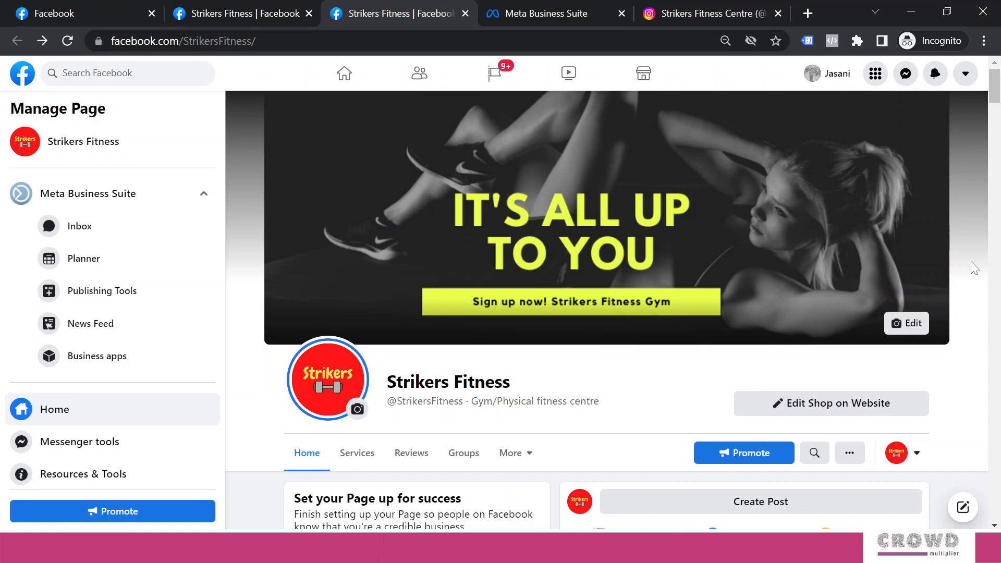
Switch to the Strikers Fitness Centre Instagram profile, open the treadmill post for editing and look through its caption.
{"action": "left_click", "coordinate": [713, 14]}
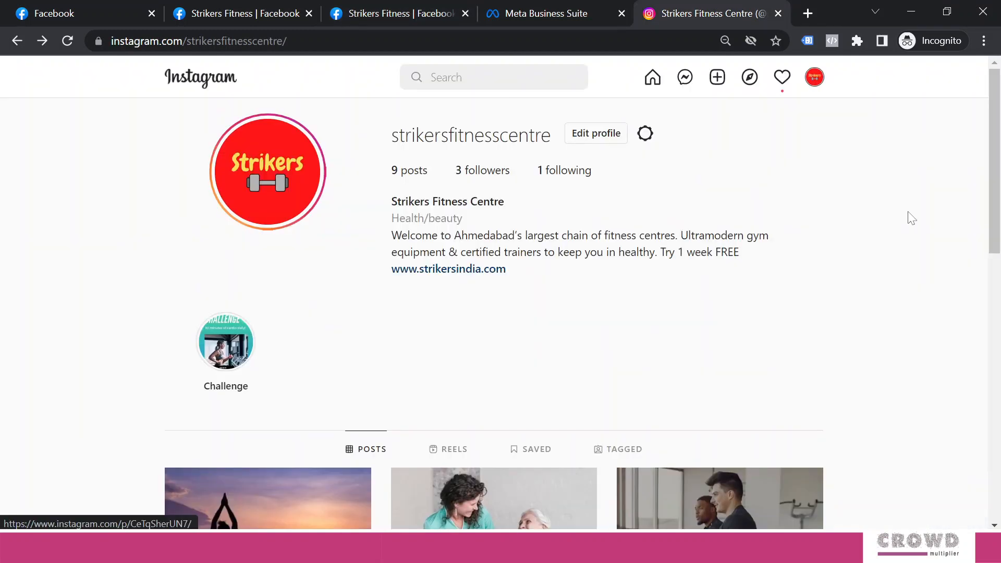
{"action": "scroll", "coordinate": [912, 218], "scroll_direction": "down", "scroll_amount": 6}
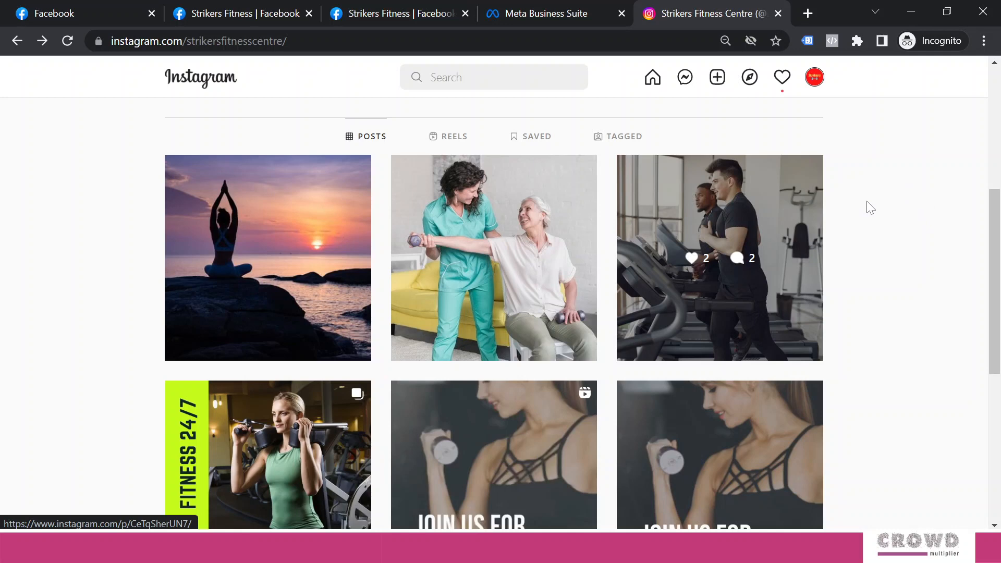
{"action": "left_click", "coordinate": [721, 199]}
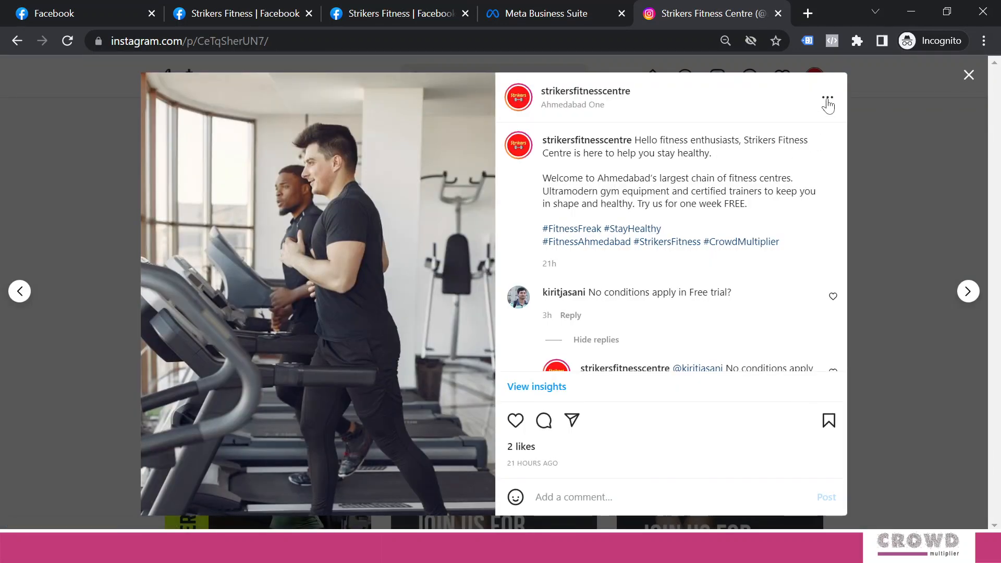
{"action": "left_click", "coordinate": [827, 100]}
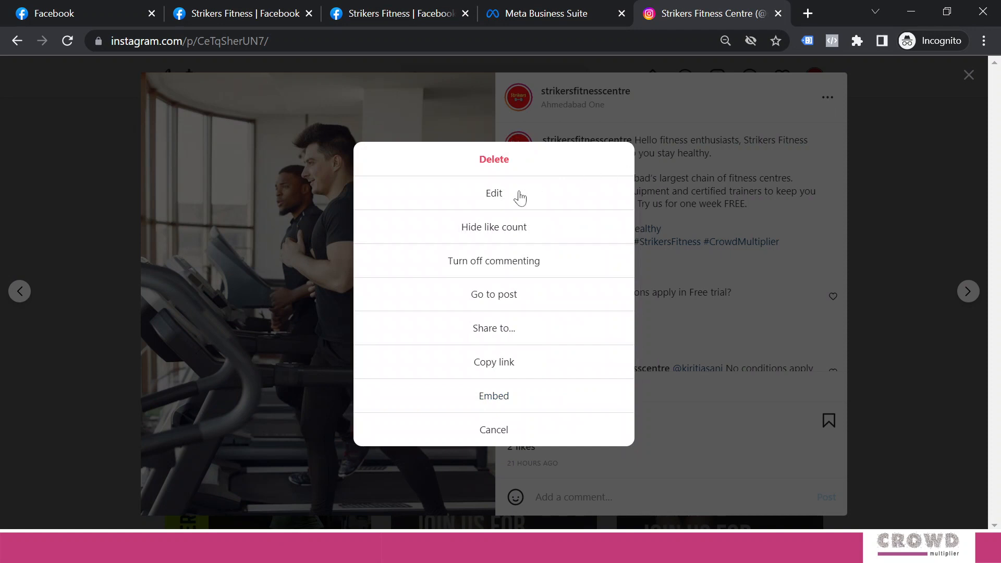
{"action": "left_click", "coordinate": [501, 199]}
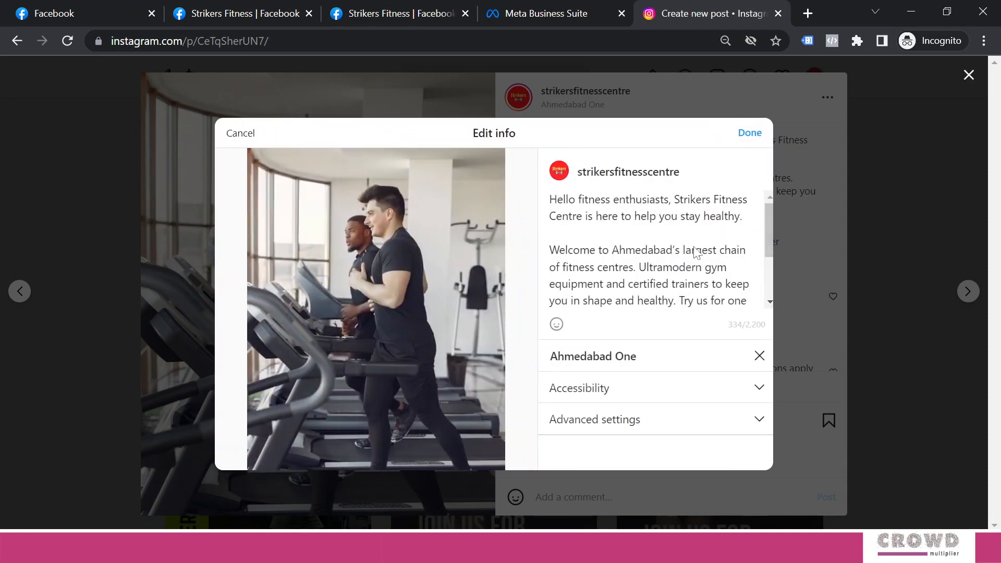
{"action": "scroll", "coordinate": [660, 274], "scroll_direction": "down", "scroll_amount": 2}
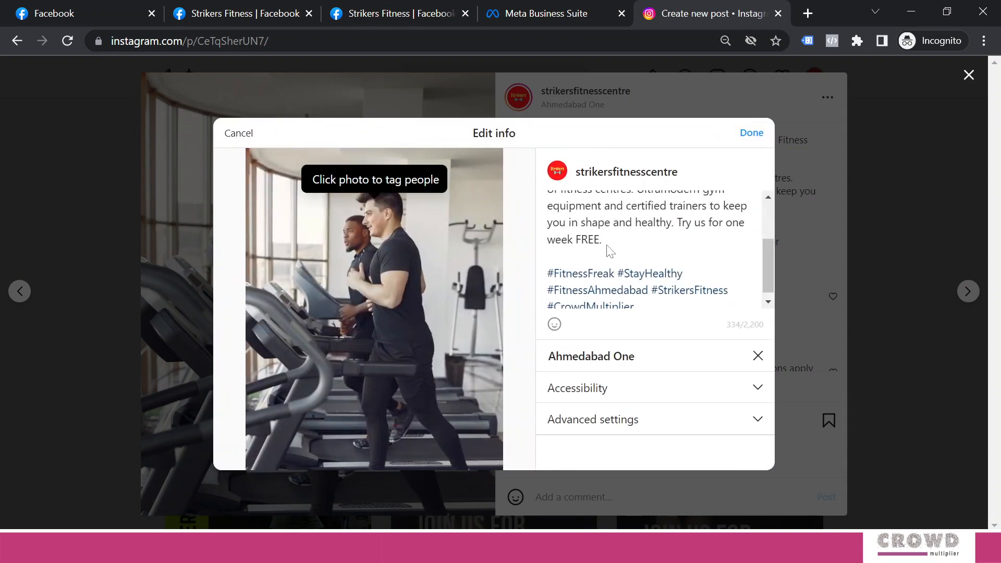
{"action": "scroll", "coordinate": [610, 240], "scroll_direction": "up", "scroll_amount": 3}
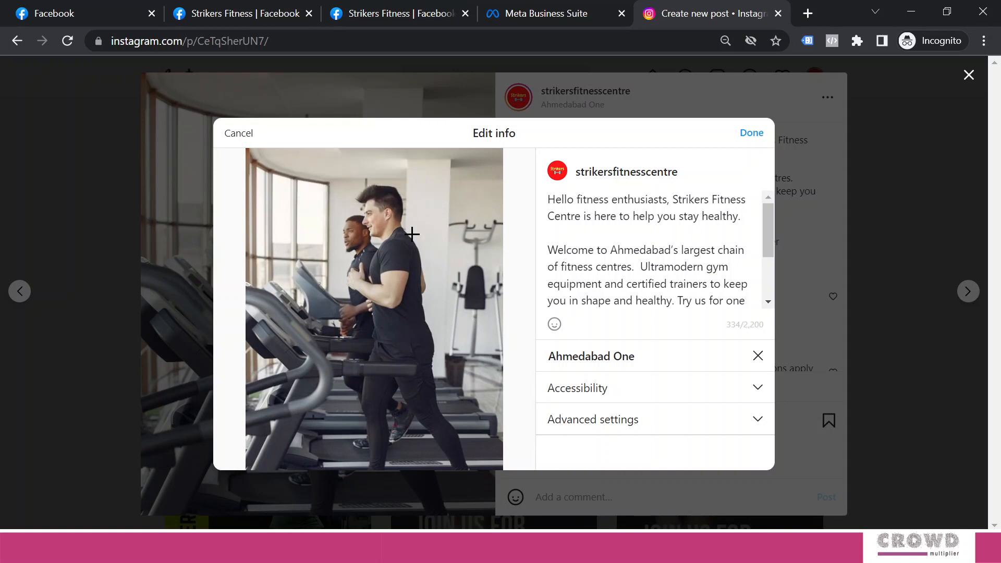
Tag the digital marketer's account on the window area of the treadmill photo.
{"action": "left_click", "coordinate": [279, 182]}
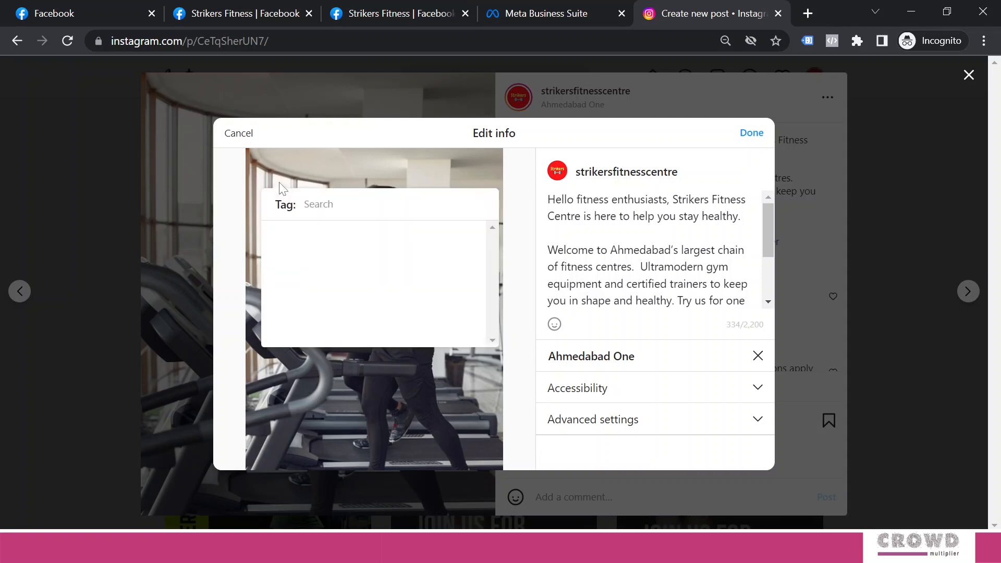
{"action": "type", "text": "kirit"}
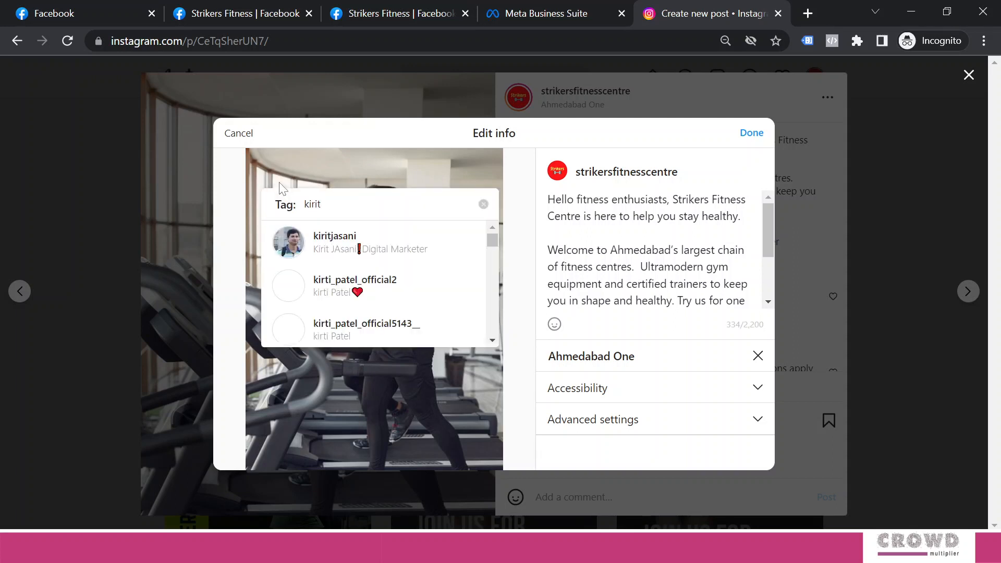
{"action": "left_click", "coordinate": [323, 244]}
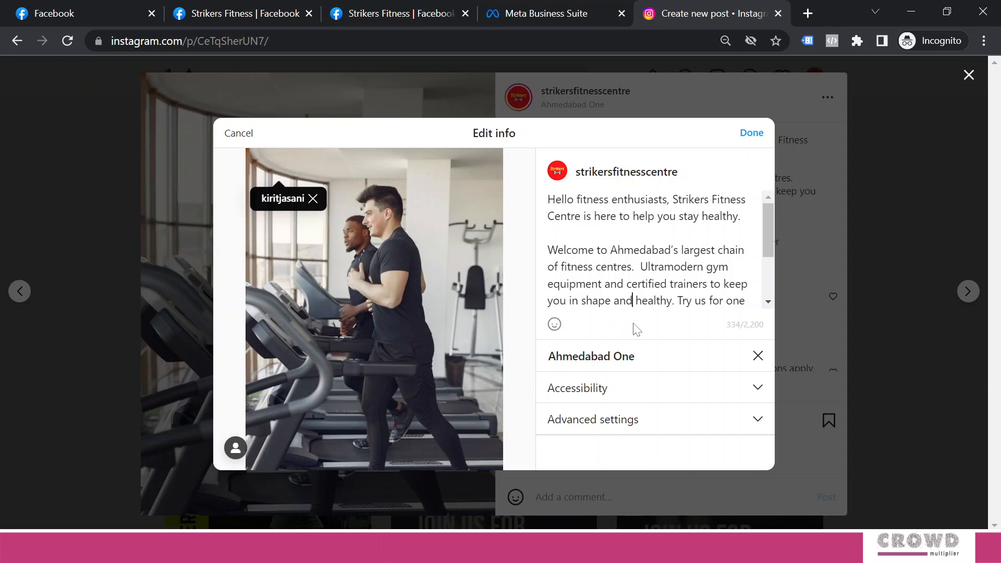
Change the free trial wording in the caption to "Try us for FREE. 2 weeks free.".
{"action": "scroll", "coordinate": [637, 282], "scroll_direction": "down", "scroll_amount": 1}
{"action": "left_click", "coordinate": [606, 239]}
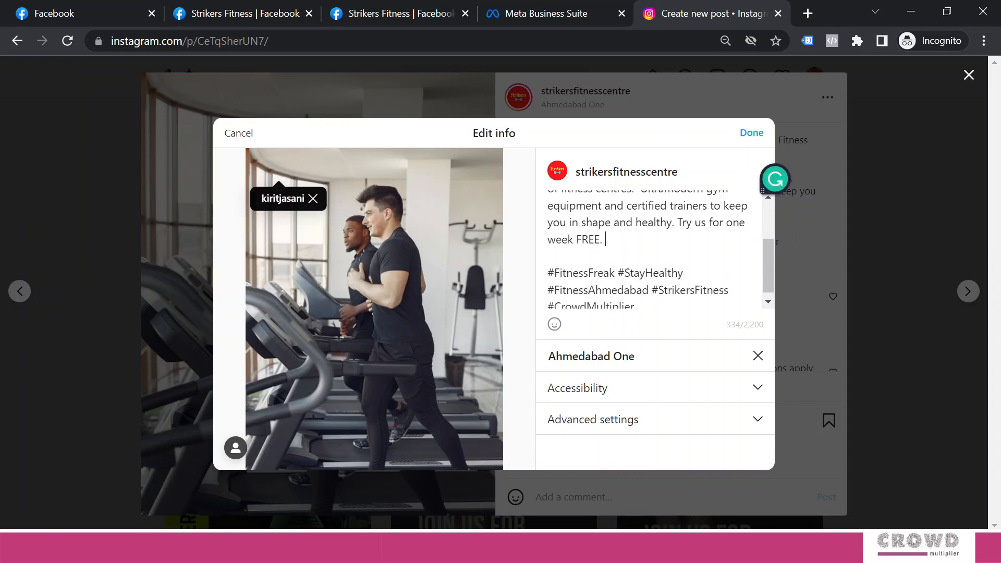
{"action": "type", "text": "2"}
{"action": "key", "text": "Down"}
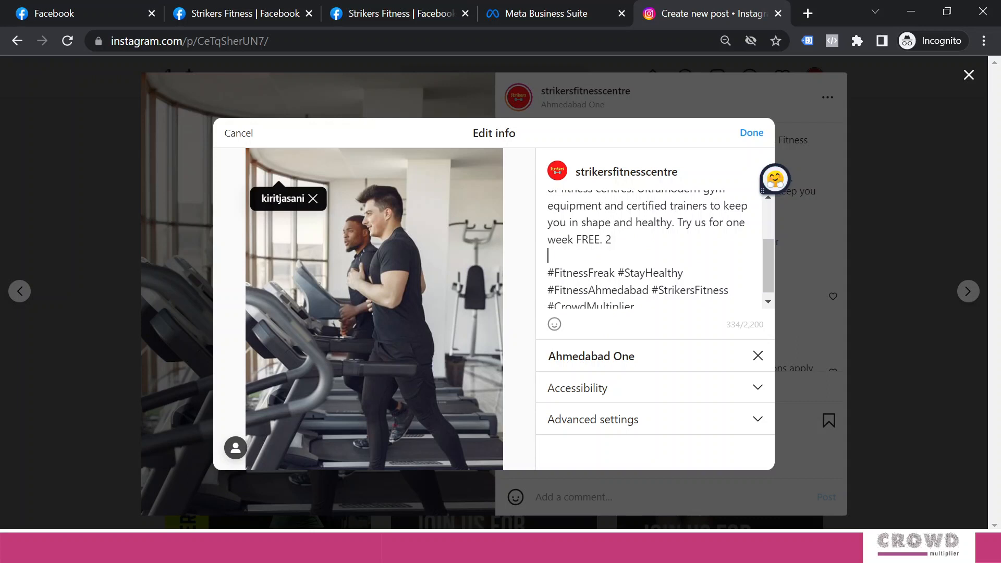
{"action": "type", "text": "weeks free."}
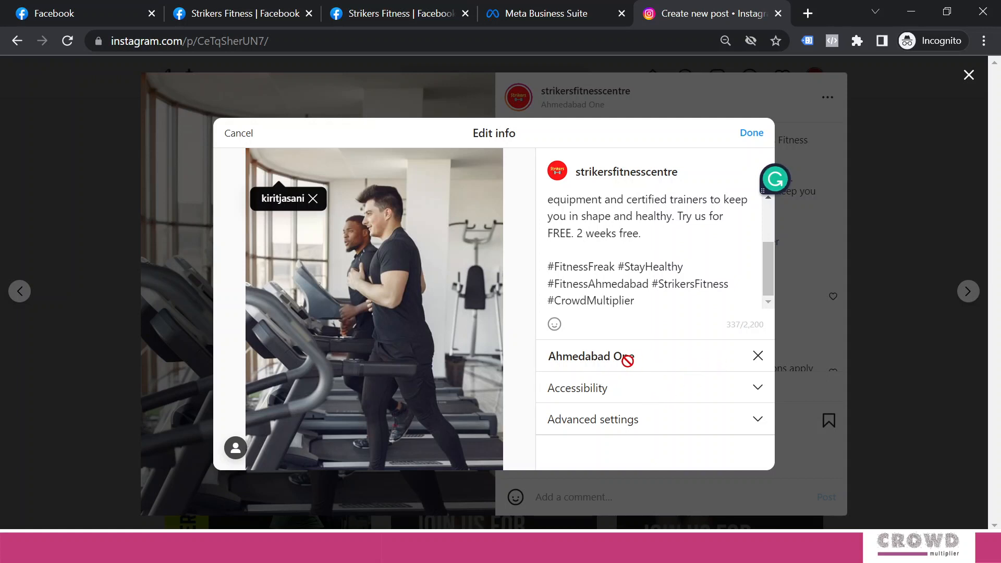
Replace the post's location with Gmdc Ground, found by searching for "gmdc".
{"action": "left_click", "coordinate": [757, 356]}
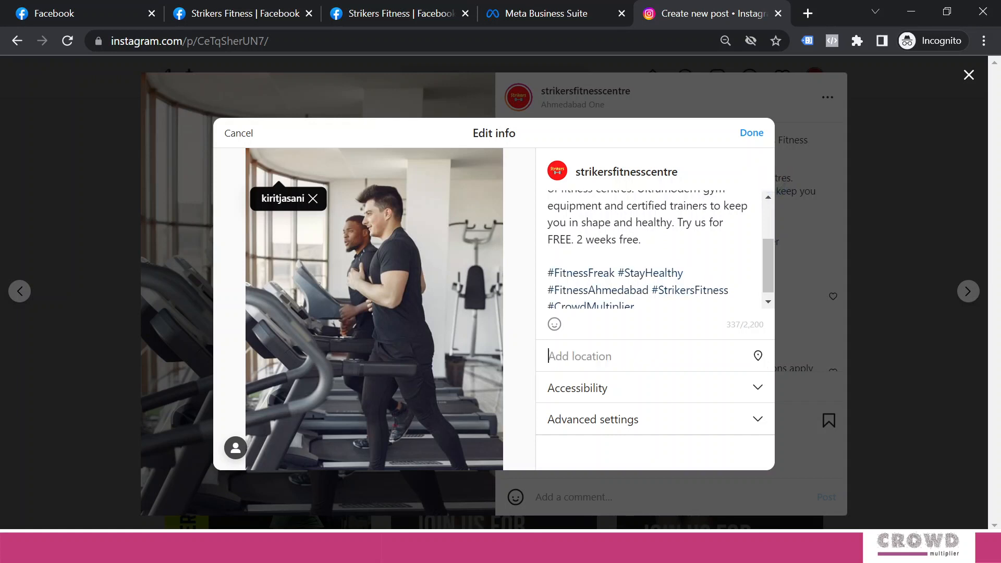
{"action": "type", "text": "gmdc"}
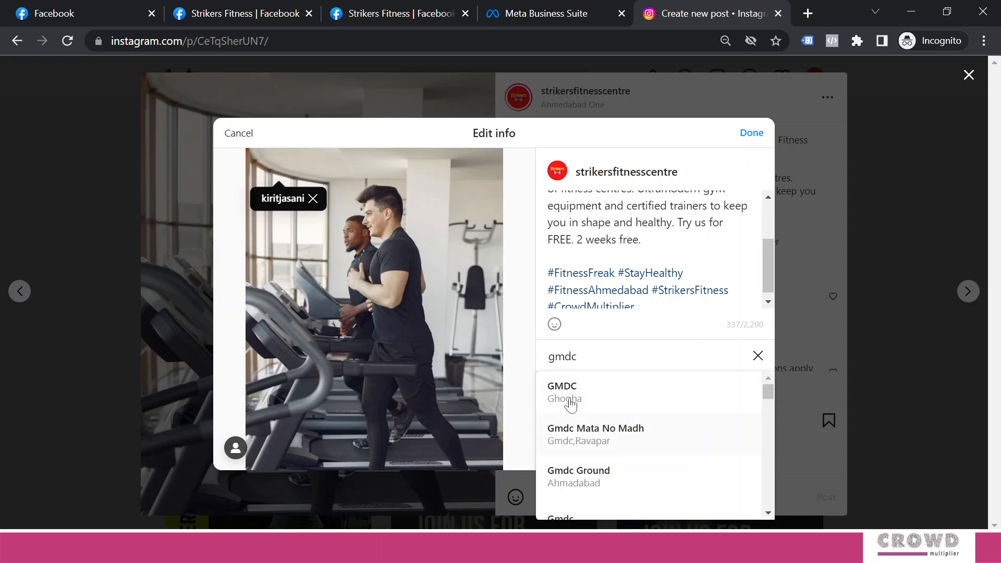
{"action": "left_click", "coordinate": [572, 475]}
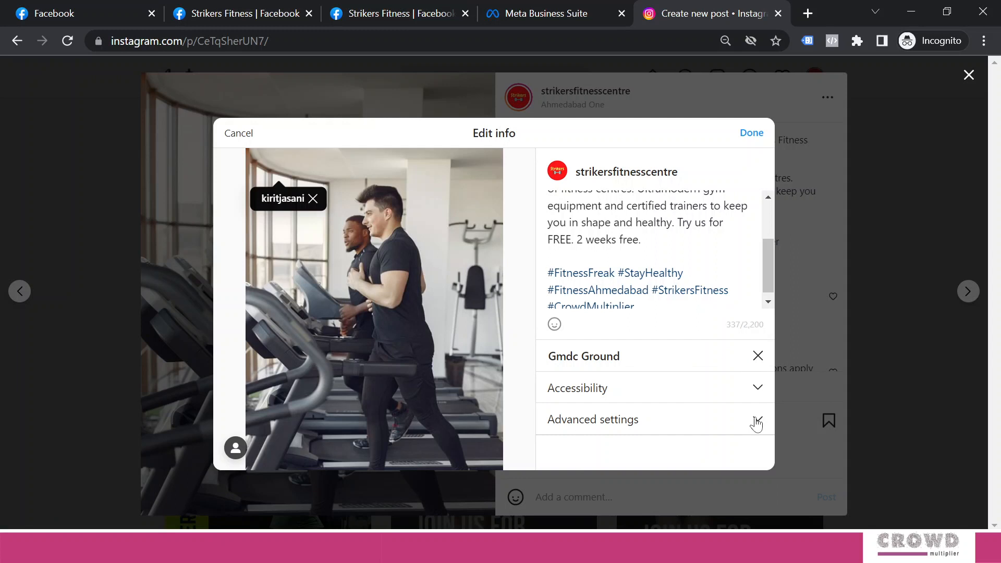
Examine the post's advanced settings for hiding like and view counts and turning off commenting.
{"action": "left_click", "coordinate": [754, 421]}
{"action": "scroll", "coordinate": [654, 368], "scroll_direction": "down", "scroll_amount": 2}
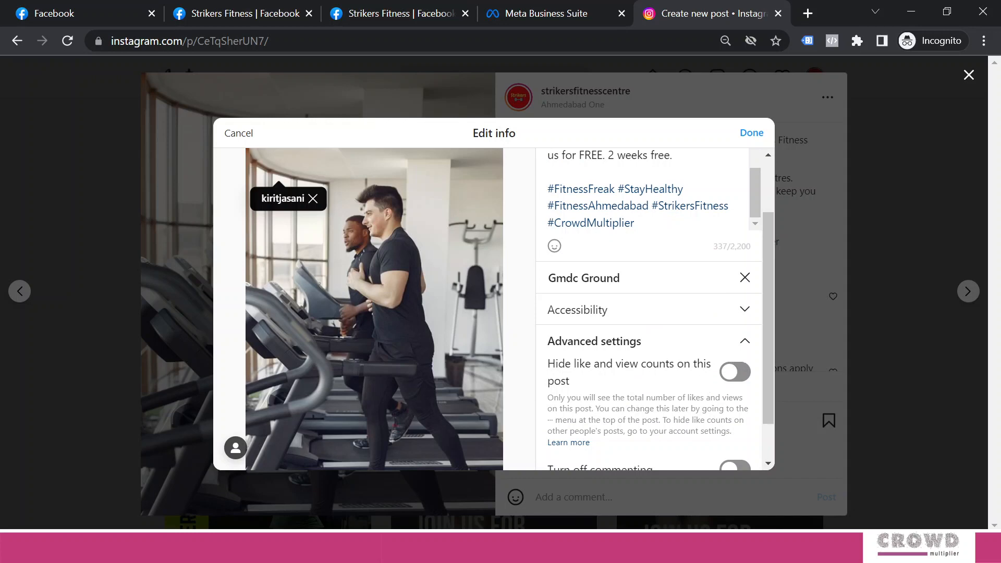
{"action": "scroll", "coordinate": [677, 365], "scroll_direction": "up", "scroll_amount": 2}
{"action": "scroll", "coordinate": [686, 223], "scroll_direction": "down", "scroll_amount": 2}
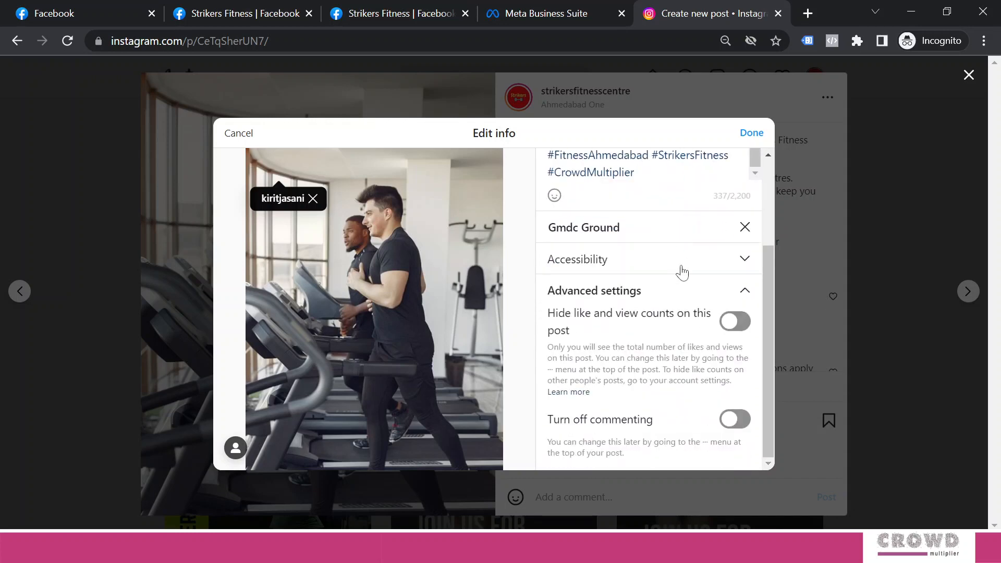
{"action": "scroll", "coordinate": [693, 264], "scroll_direction": "up", "scroll_amount": 2}
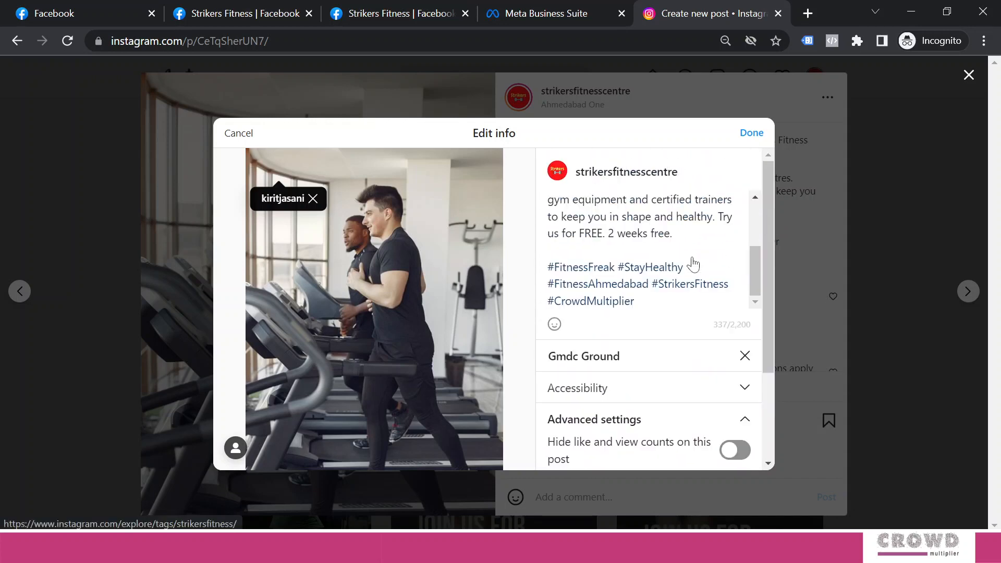
Save the edited Instagram post, show the account tagged in its photo, and close the post.
{"action": "left_click", "coordinate": [754, 136]}
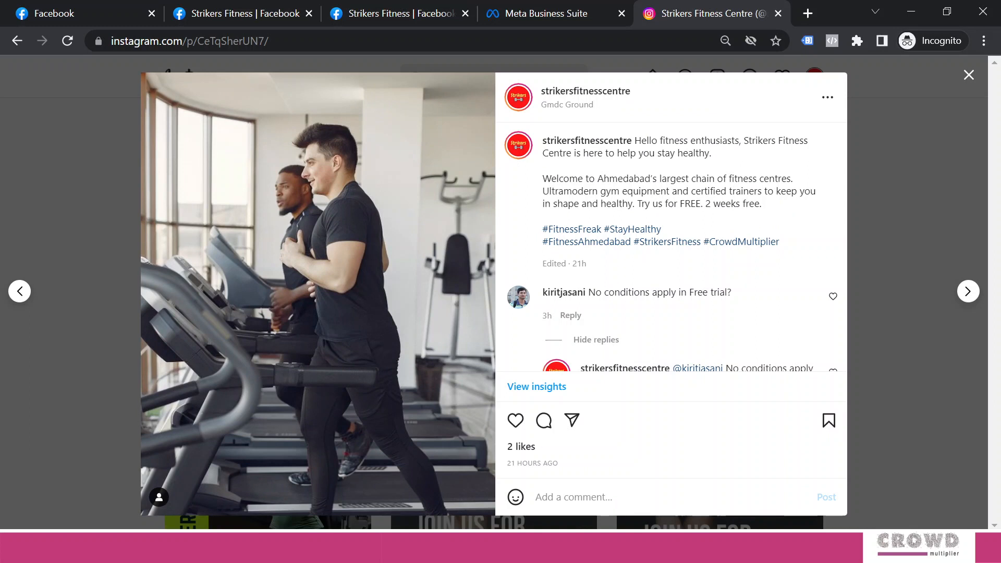
{"action": "left_click", "coordinate": [159, 499]}
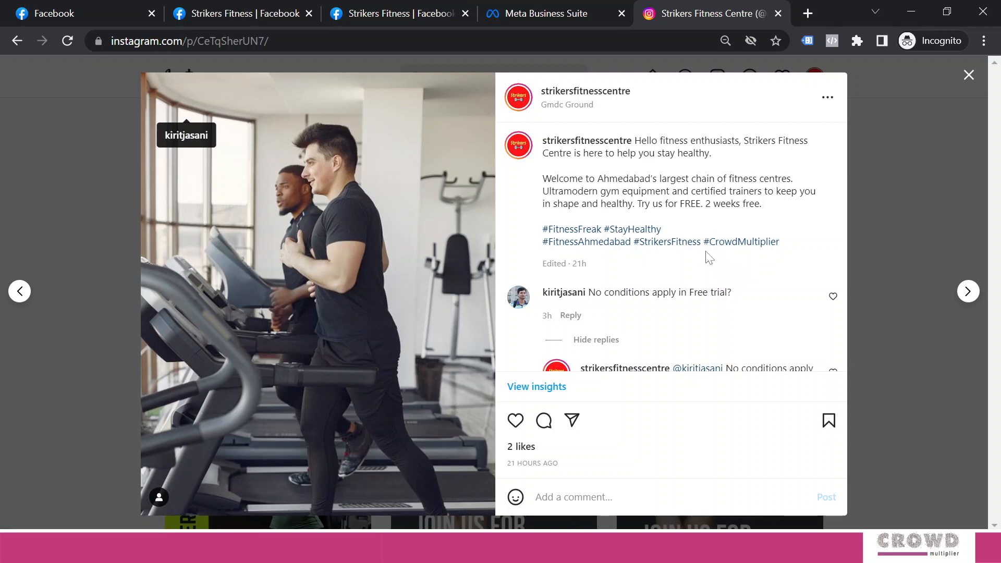
{"action": "left_click", "coordinate": [899, 221]}
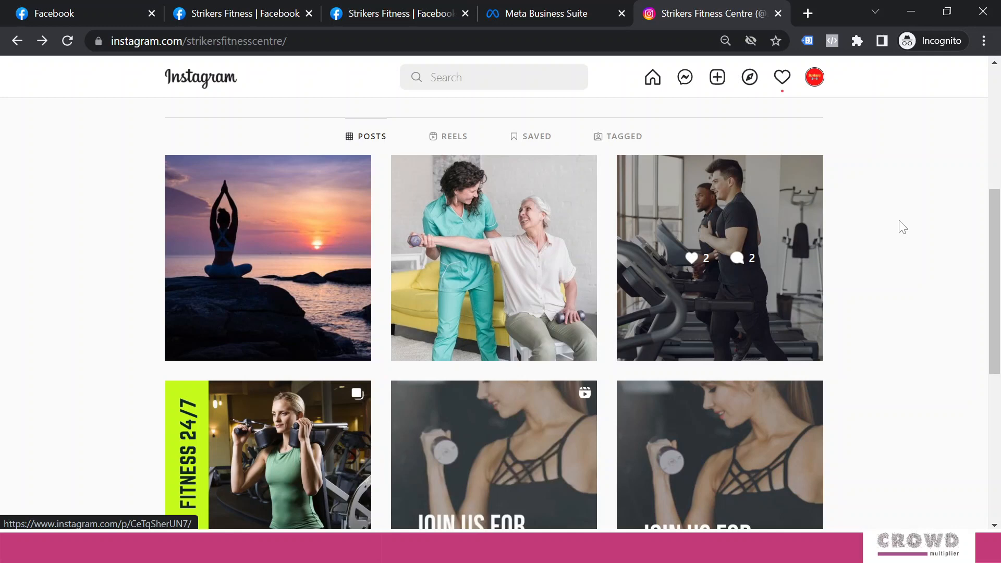
View the treadmill post's options, including Delete, dismiss them without choosing one, and return to the Strikers Fitness Facebook Page.
{"action": "scroll", "coordinate": [953, 214], "scroll_direction": "down", "scroll_amount": 7}
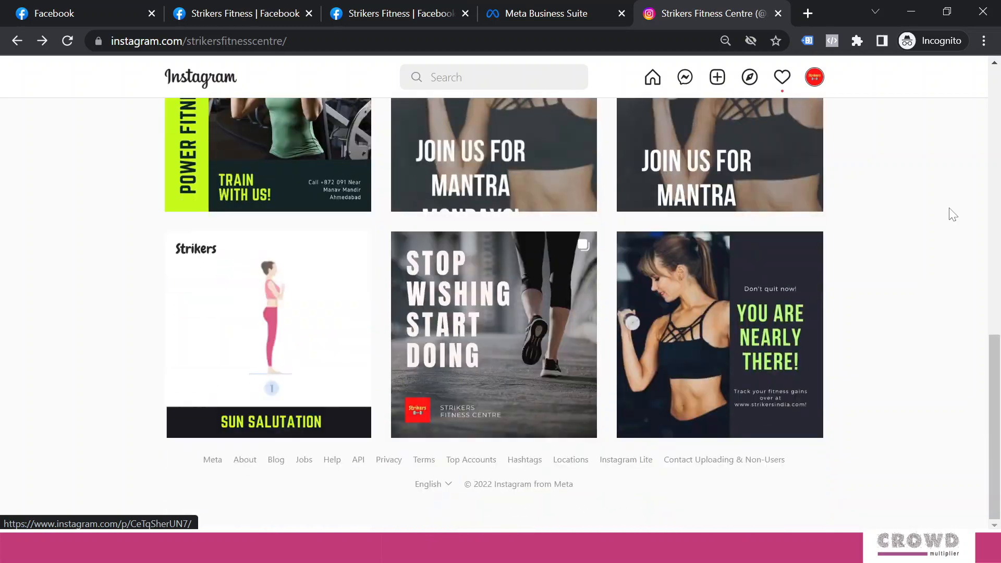
{"action": "scroll", "coordinate": [935, 224], "scroll_direction": "up", "scroll_amount": 10}
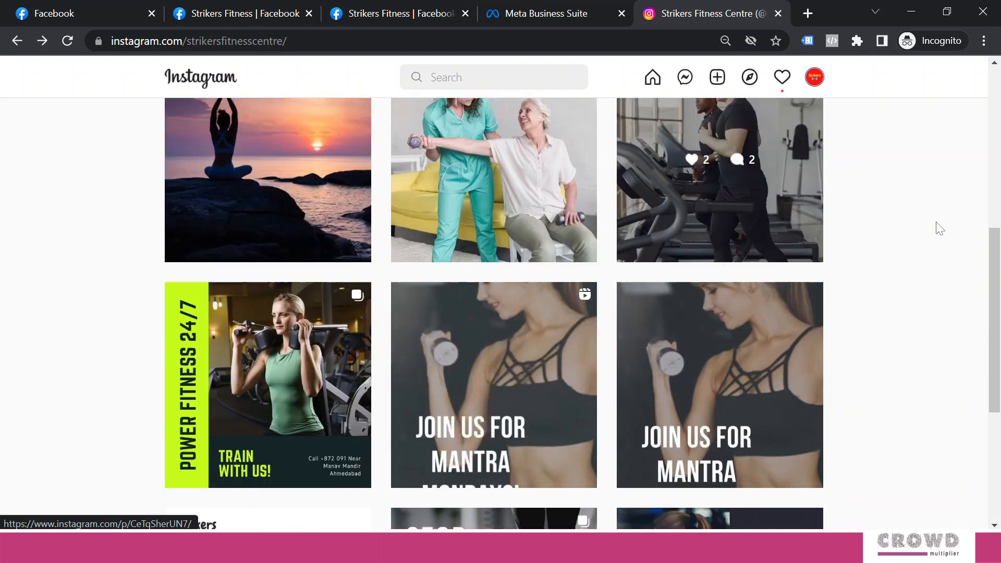
{"action": "left_click", "coordinate": [733, 367]}
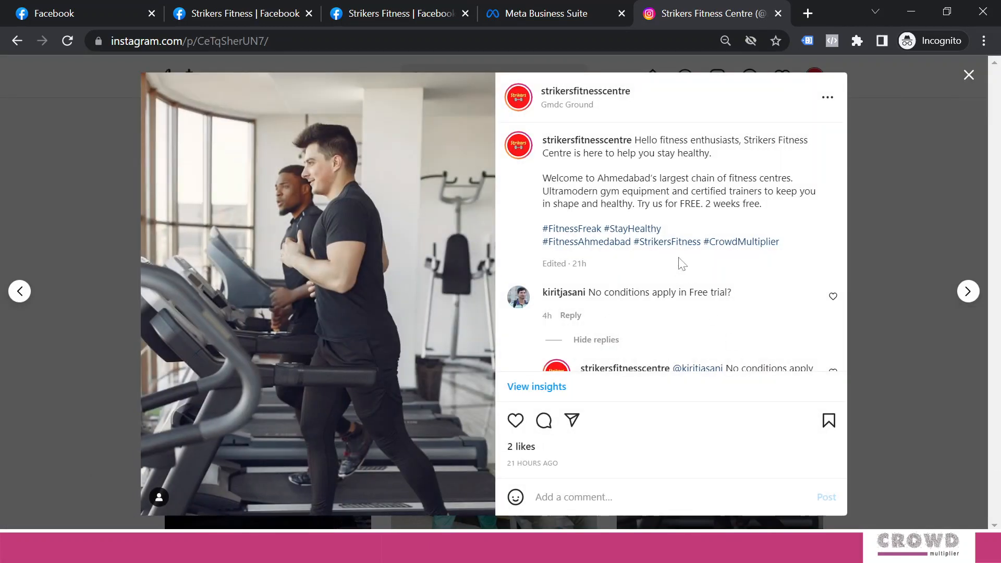
{"action": "left_click", "coordinate": [829, 98]}
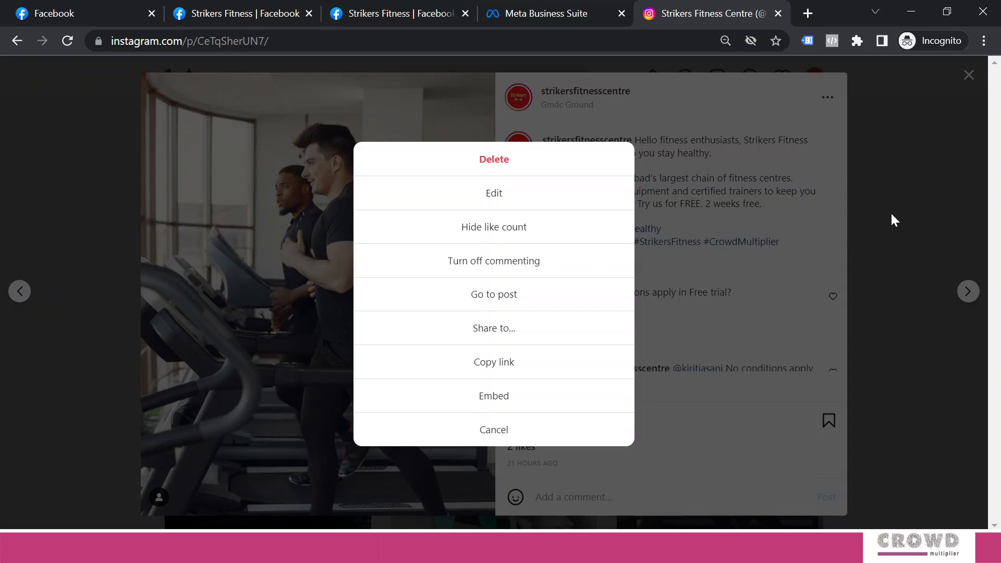
{"action": "left_click", "coordinate": [507, 433]}
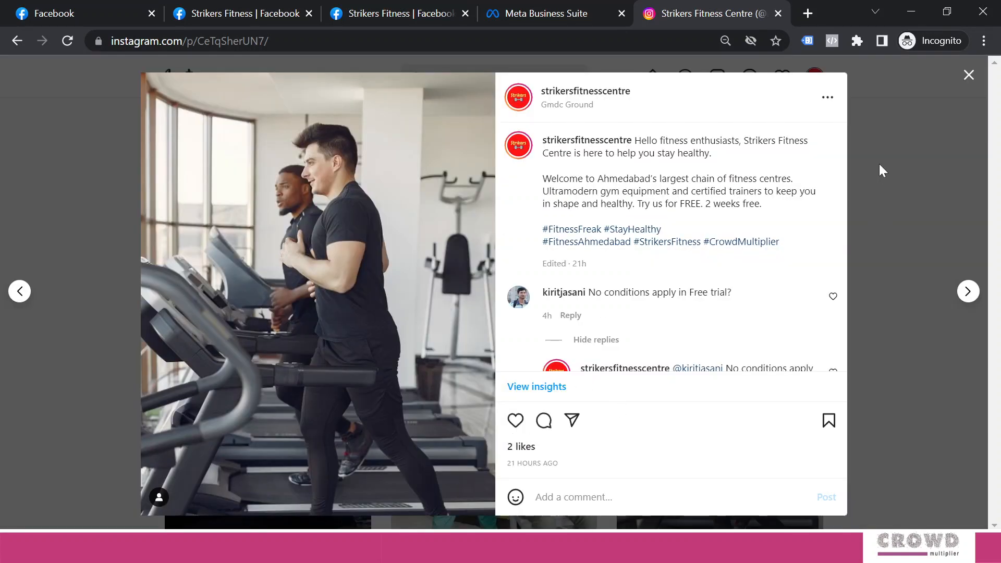
{"action": "left_click", "coordinate": [969, 76]}
{"action": "key", "text": "ctrl+2"}
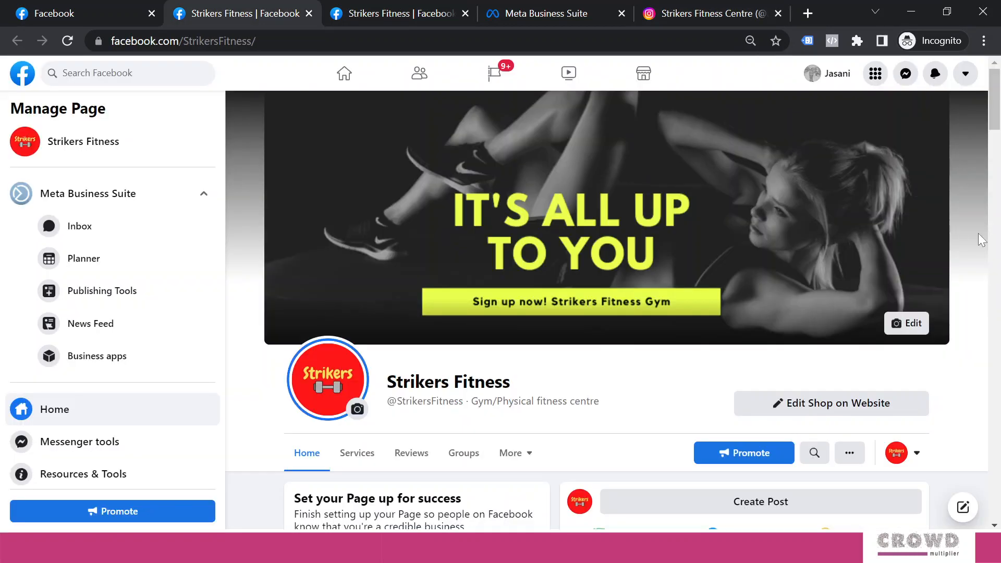